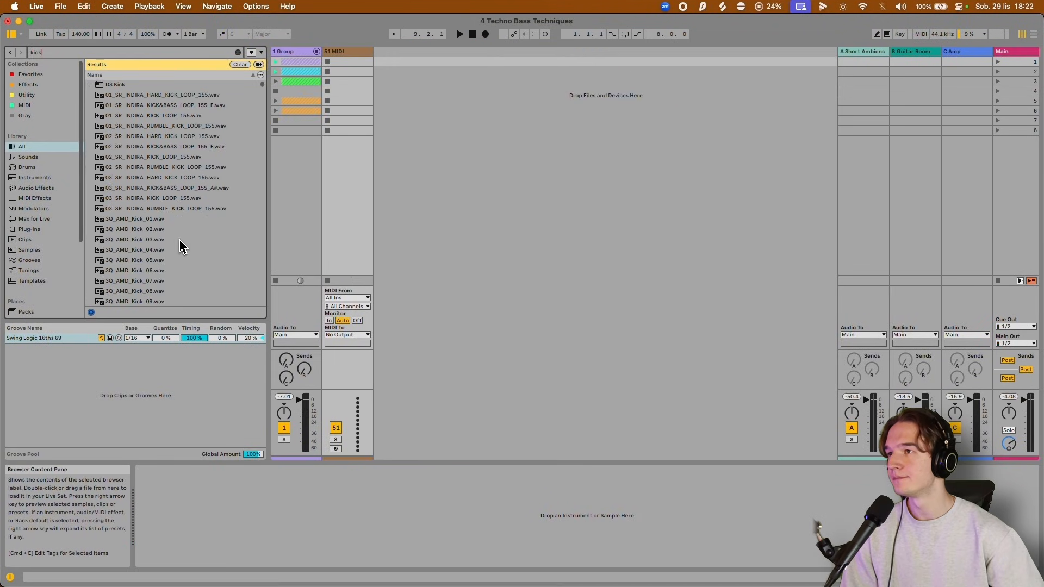
Load 3Q_AMD_Kick_02.wav onto the MIDI track, fill a one-bar clip with four quarter-note C3 hits, and play it.
click(157, 230)
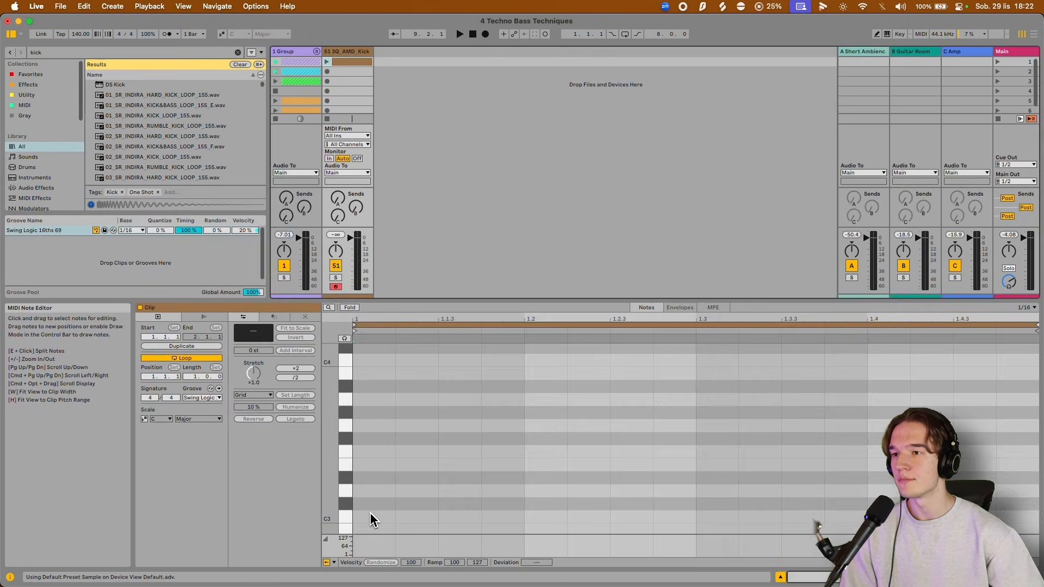
double_click(370, 517)
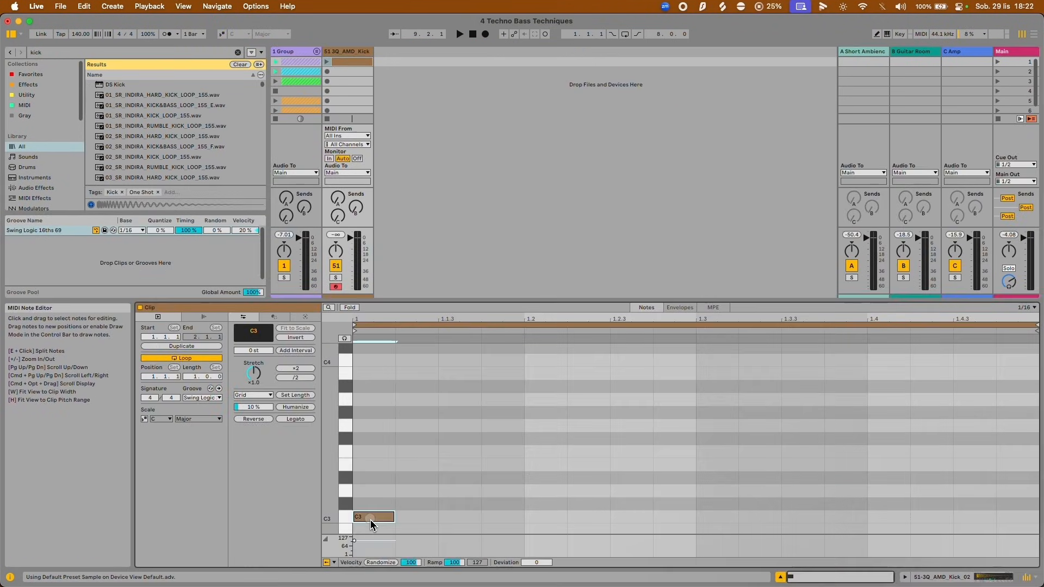
mouse_move(370, 520)
mouse_down()
mouse_move(512, 509)
mouse_move(477, 560)
mouse_up()
key(ctrl+d)
key(ctrl+d)
key(ctrl+d)
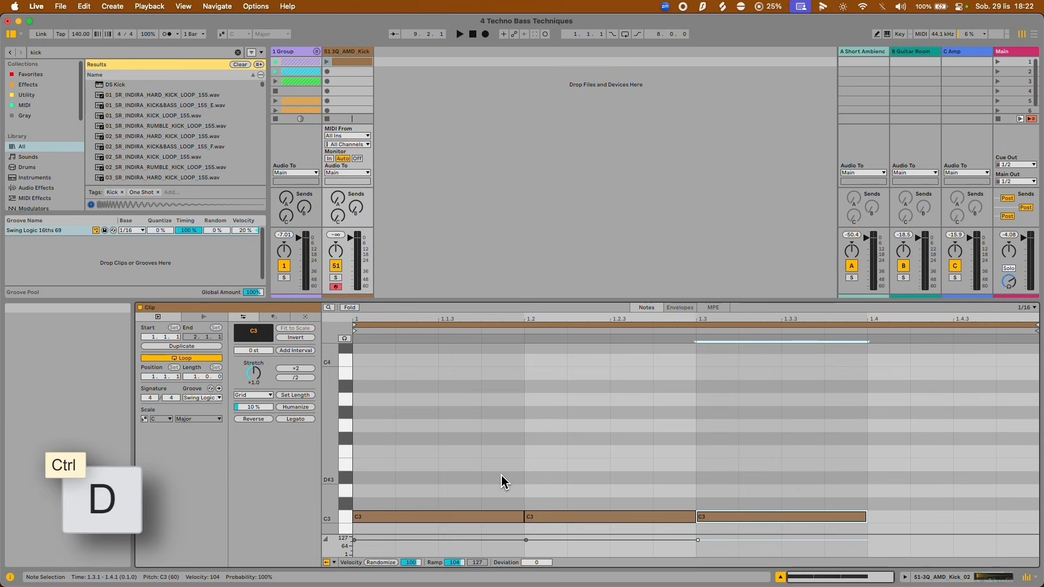
click(327, 62)
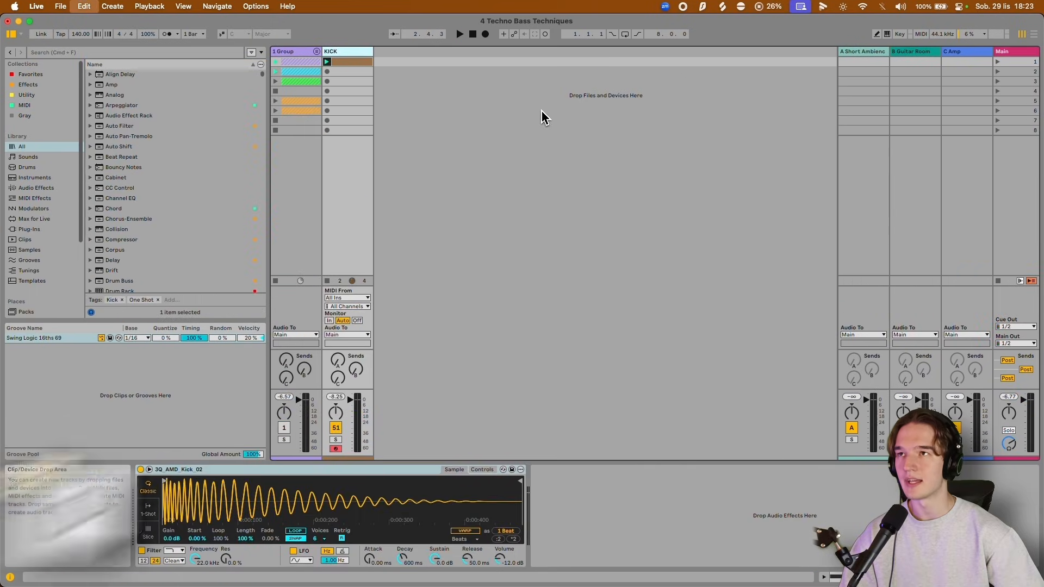
Duplicate the KICK track and add a Reverb device to the duplicate.
key(ctrl+d)
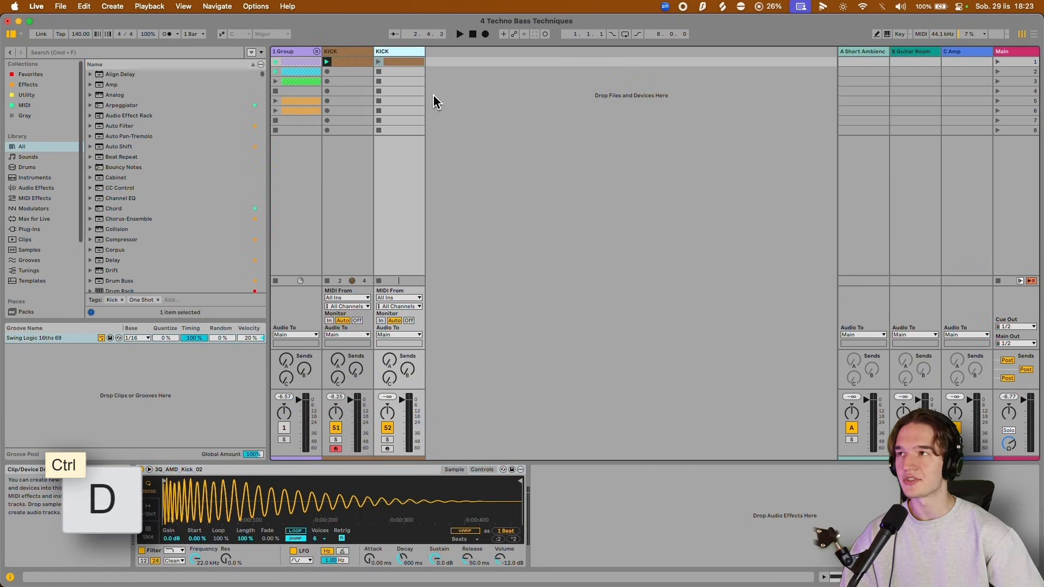
click(263, 117)
text(reverb)
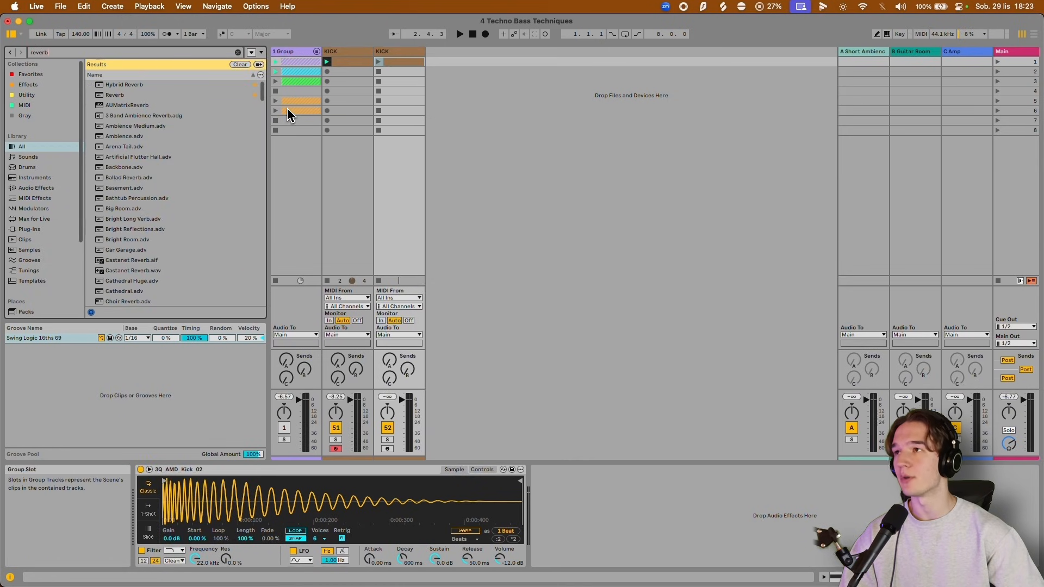
double_click(145, 95)
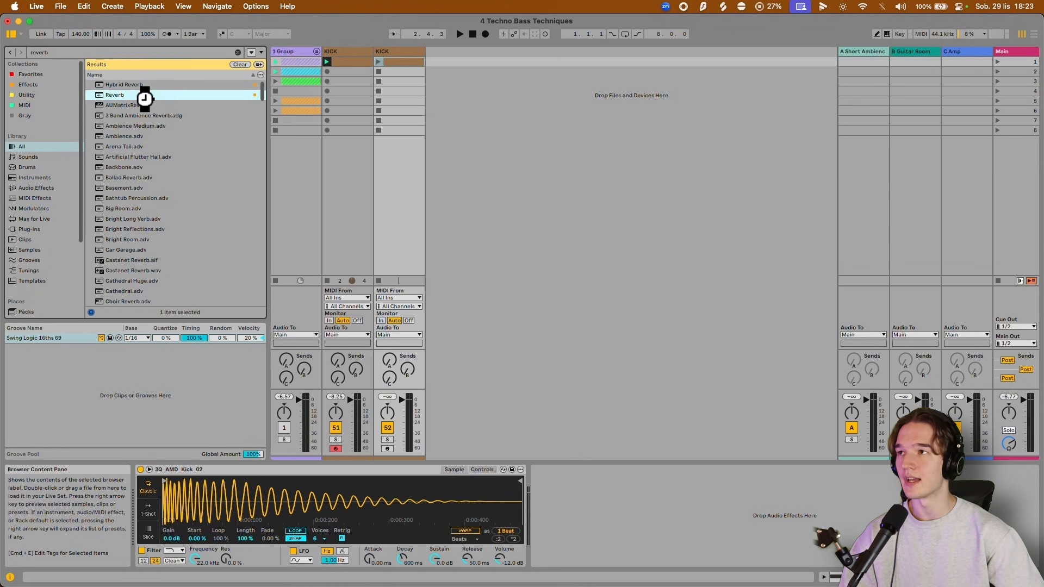
Play the duplicated kick clip with the original KICK track muted, and rename the duplicate track SUB.
click(336, 428)
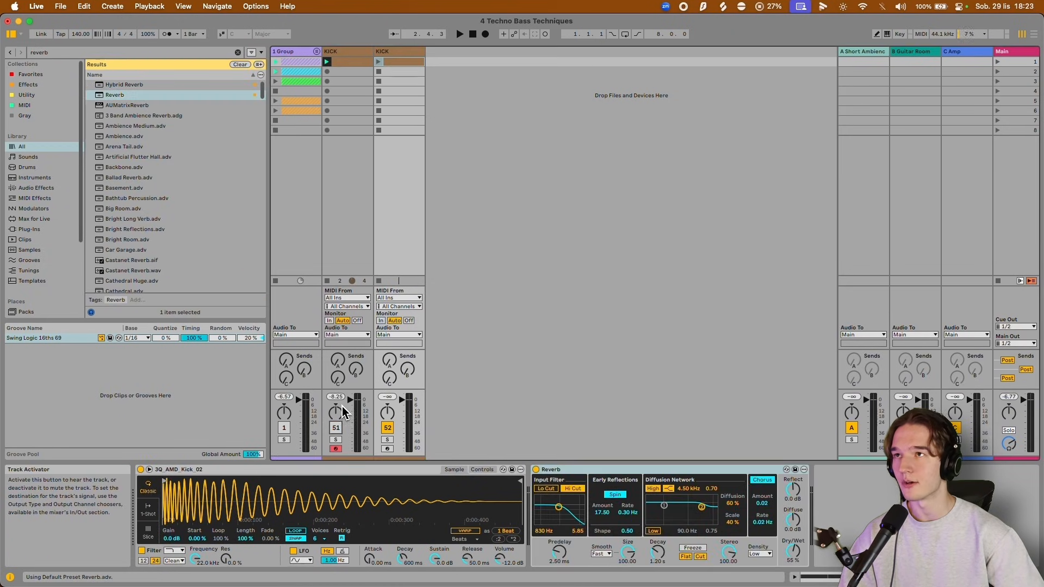
click(379, 62)
click(390, 52)
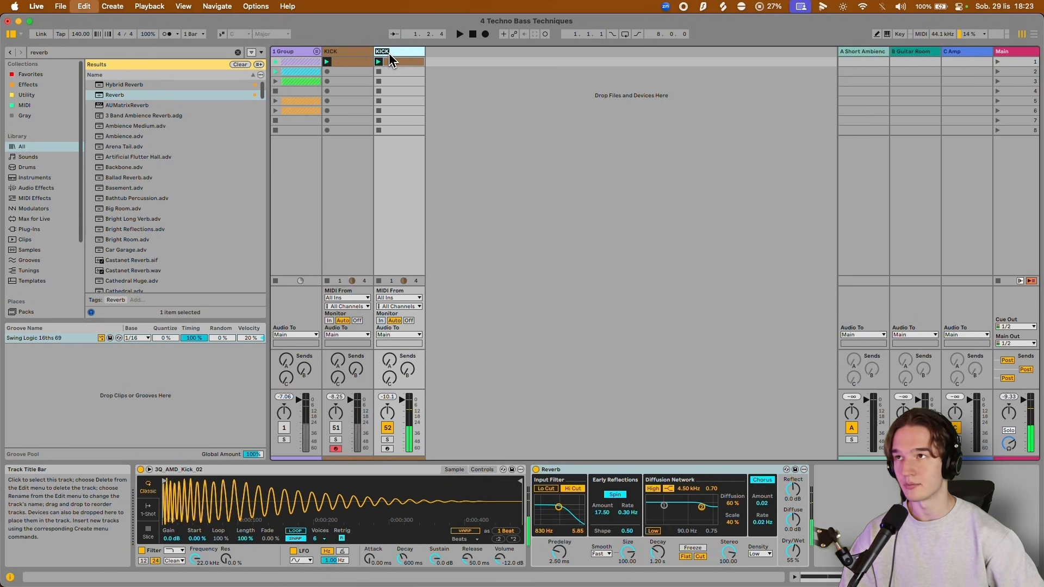
text(SUB)
key(space)
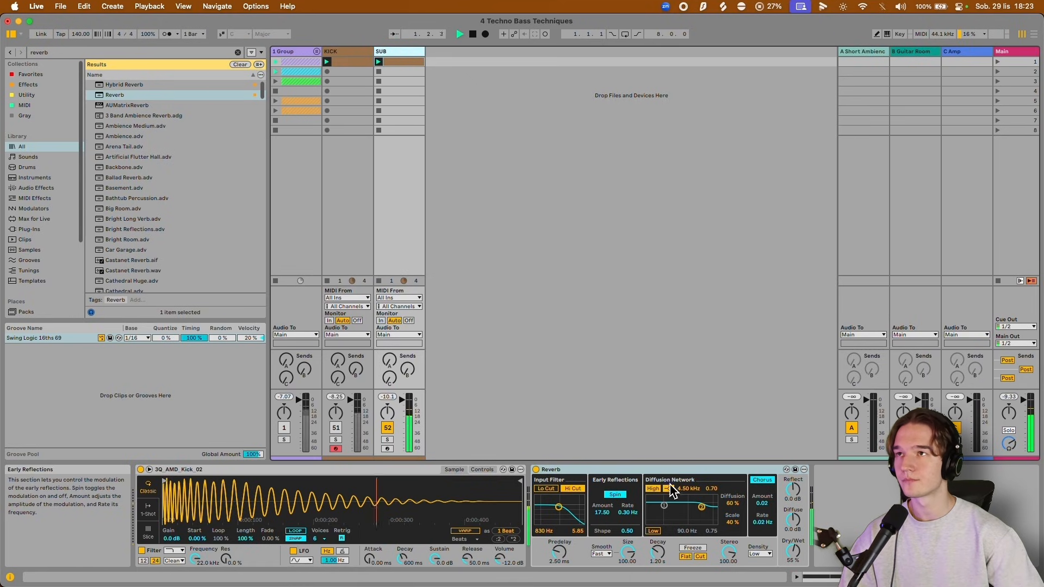
Set the Dry/Wet of the SUB track's Reverb to 100 % and play the result.
key(space)
drag(796, 554, 796, 551)
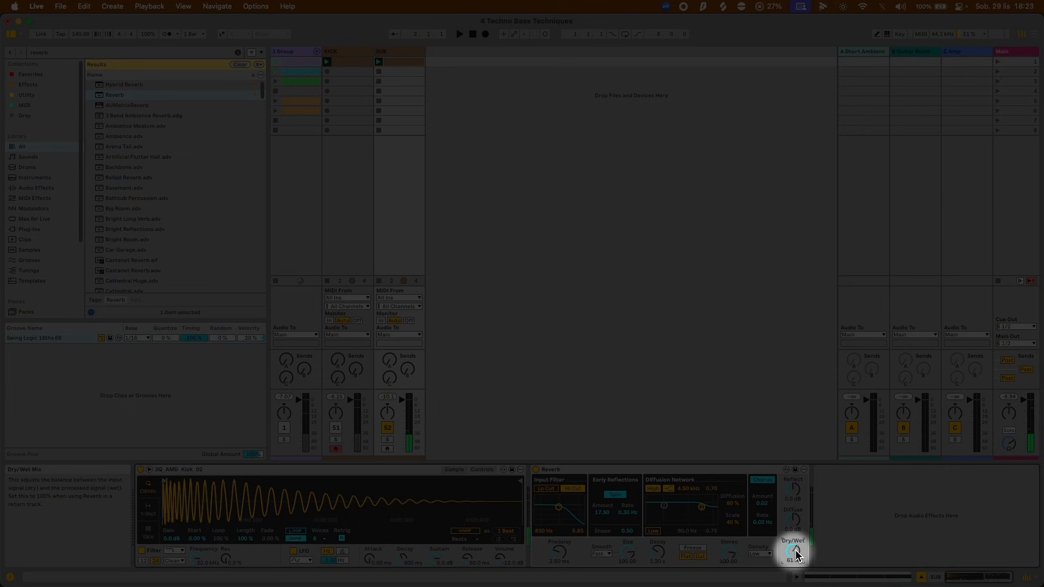
key(space)
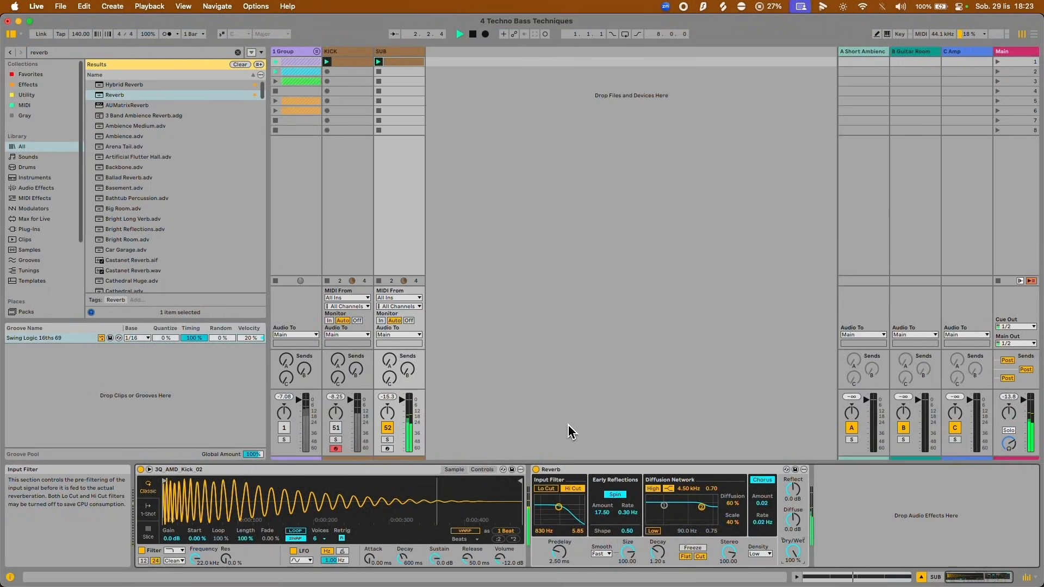
Add an Auto Filter after the Reverb on the SUB track and lower its cutoff frequency to 328 Hz.
key(super+f)
text(auto filt)
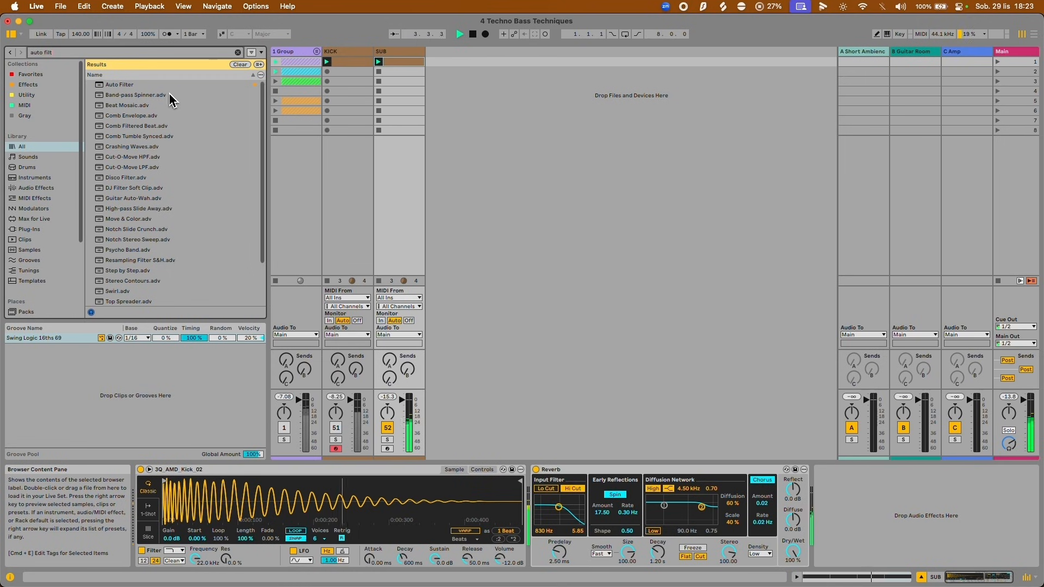
double_click(168, 85)
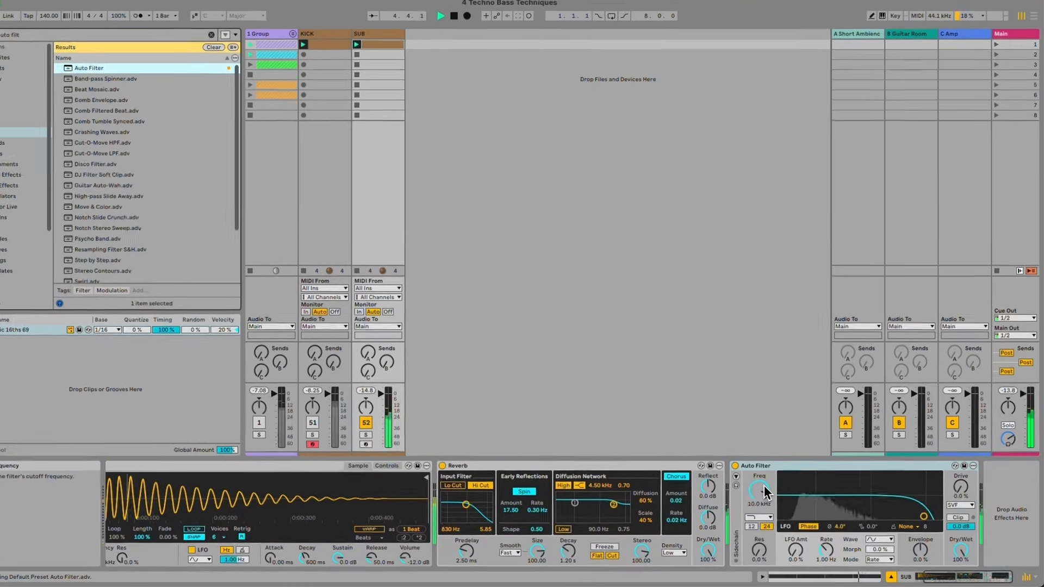
drag(761, 492, 763, 506)
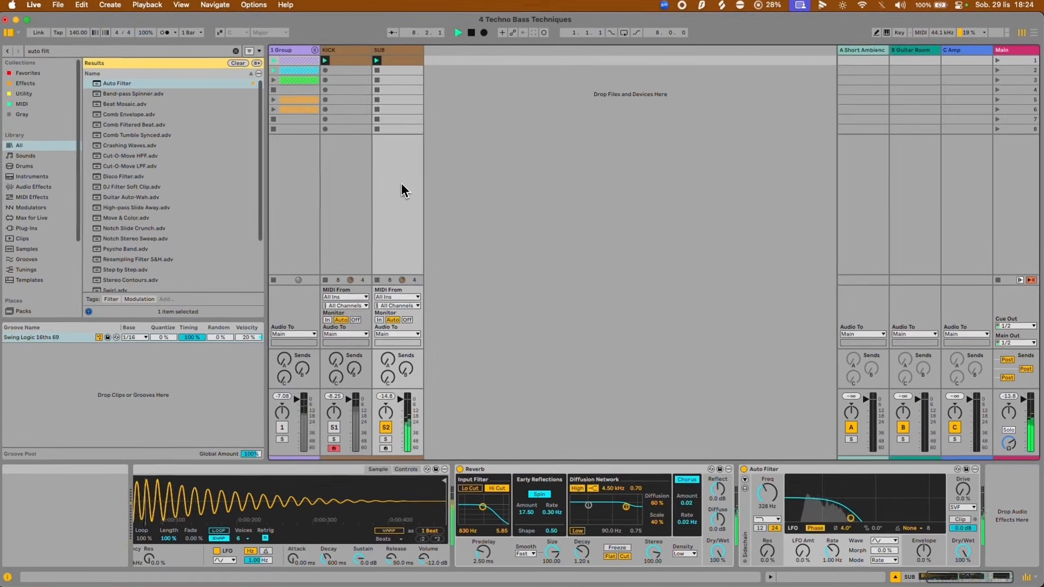
Add a Compressor after the Auto Filter on the SUB track and set up its external sidechain from the KICK track.
key(super+f)
text(compresso)
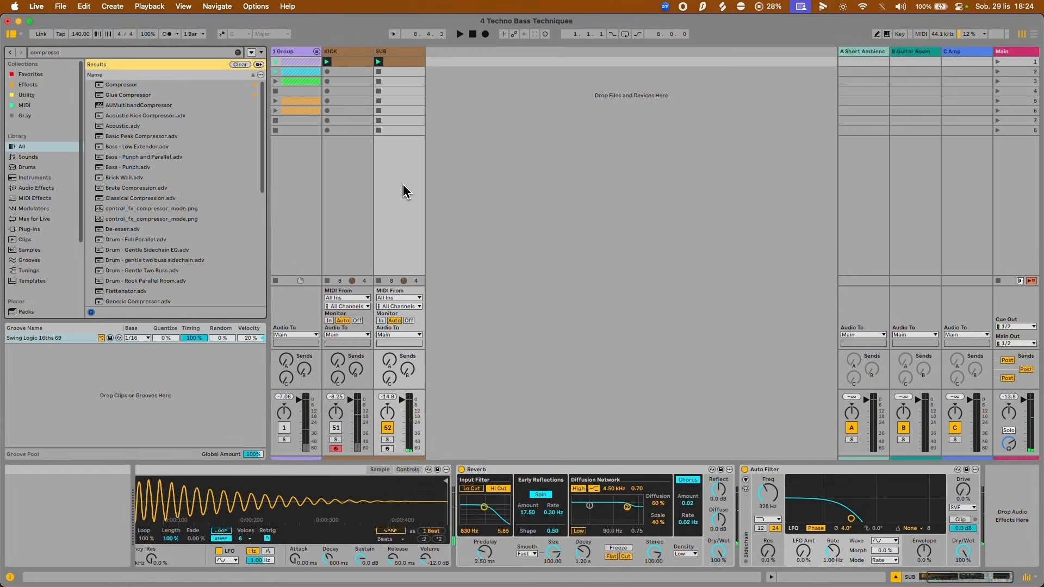
double_click(142, 85)
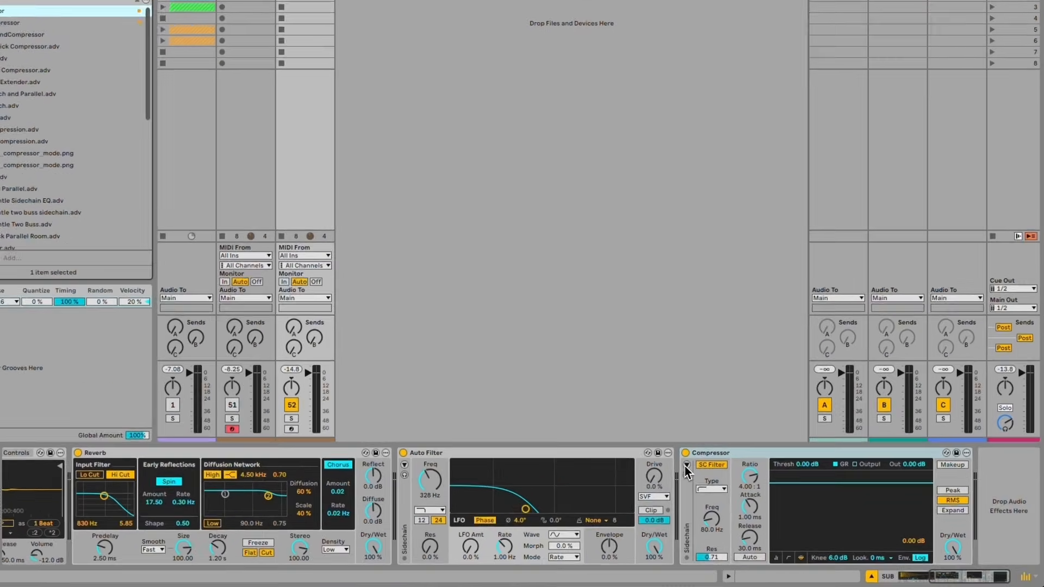
click(686, 466)
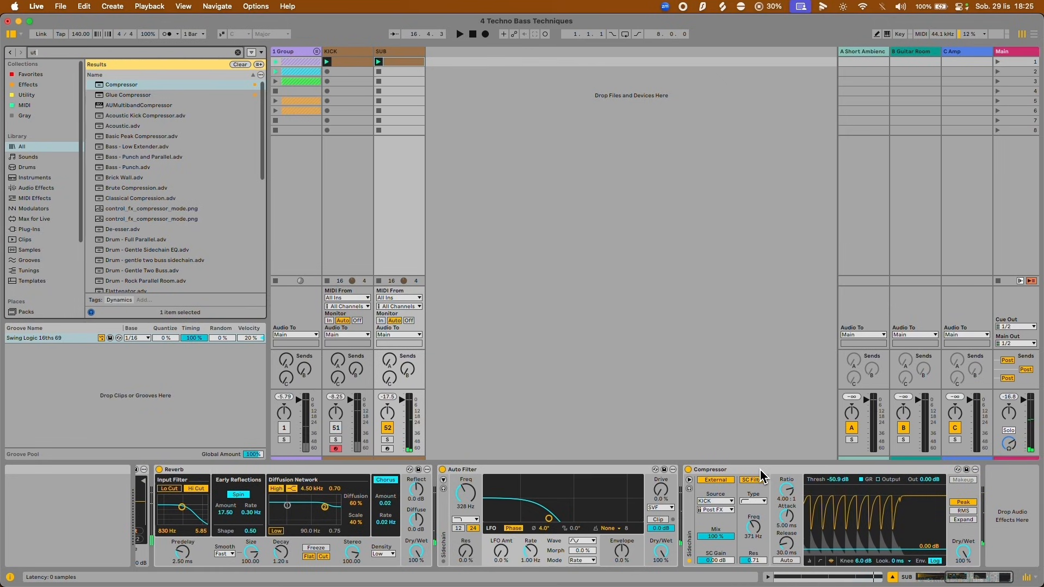
Add a Utility device at the end of the SUB chain and switch it to Mono.
text(it)
double_click(112, 85)
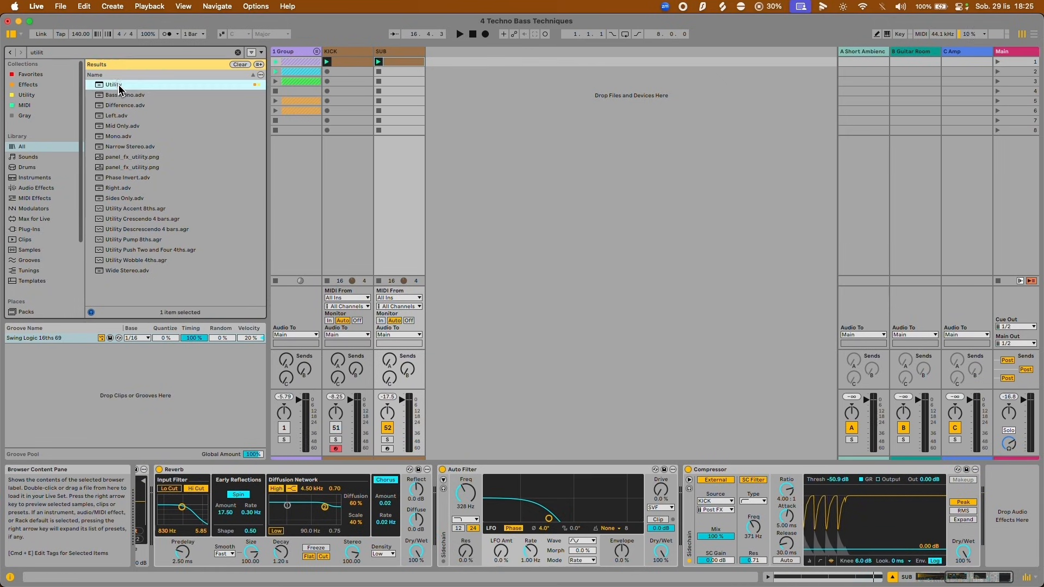
scroll(1013, 511, right, 3)
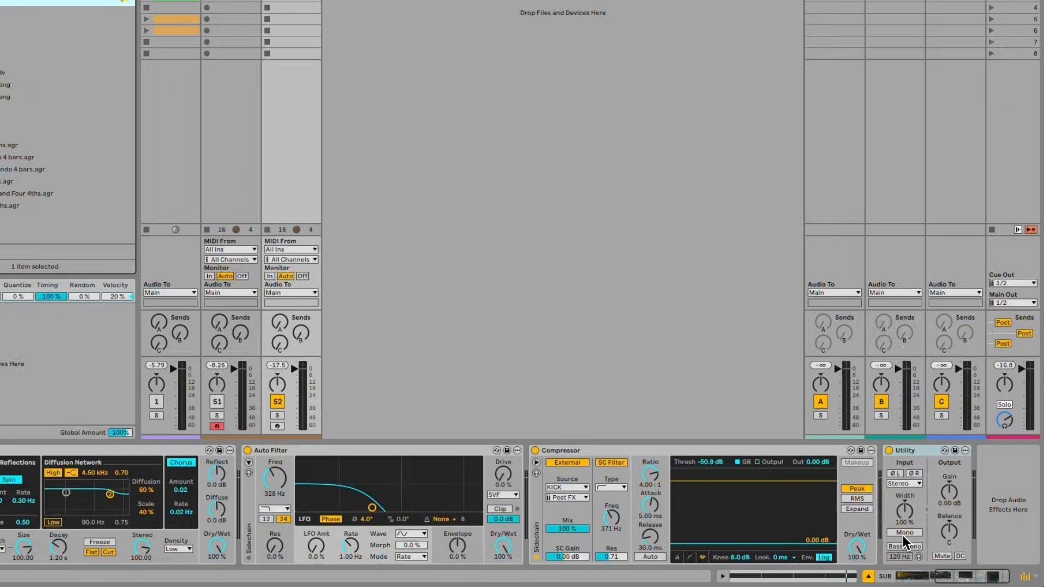
click(903, 534)
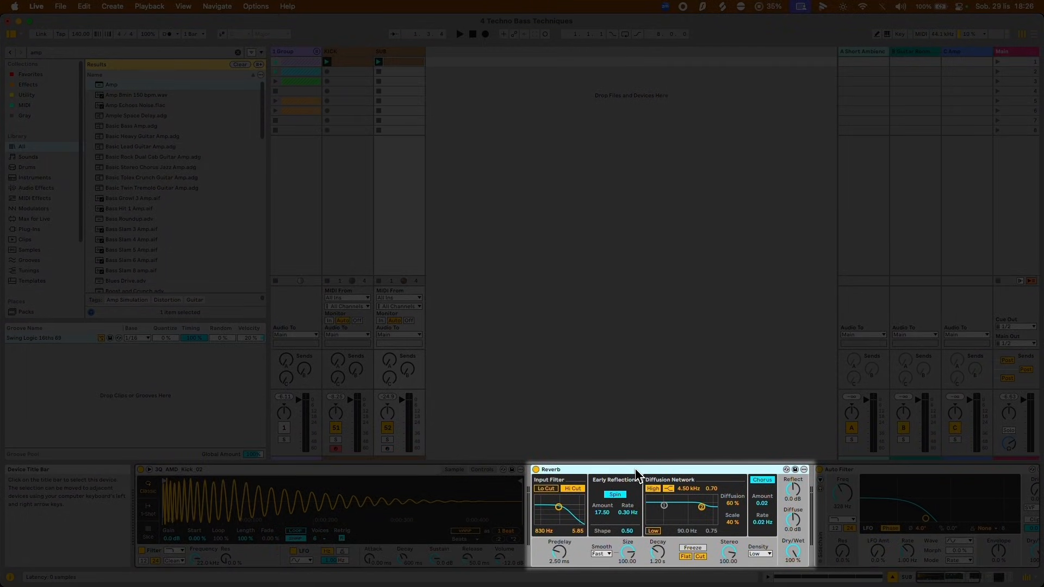
Replace the Reverb on the SUB track with a Hybrid Reverb.
key(super+f)
text(hybrid rev)
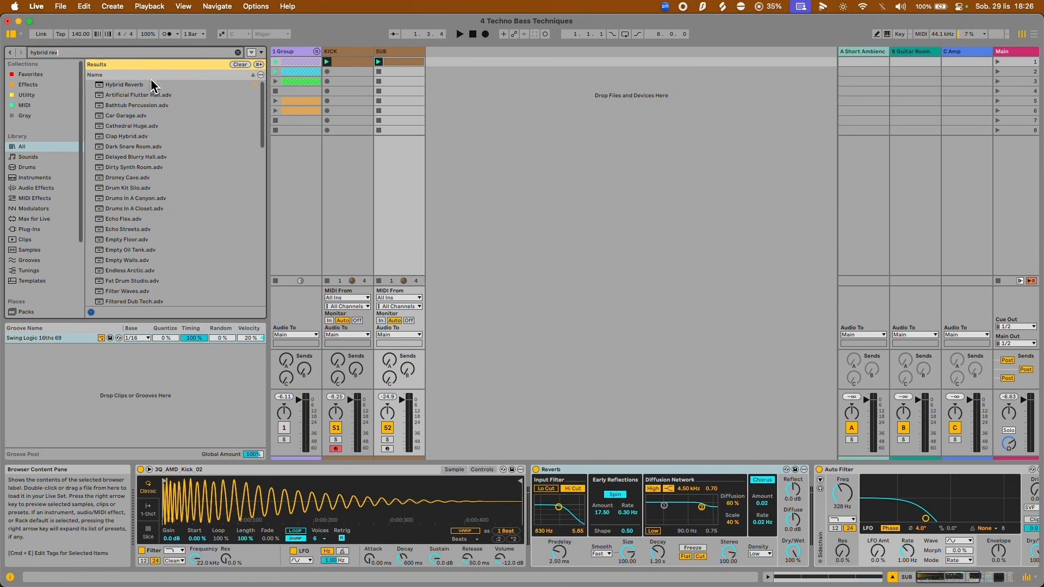
double_click(124, 84)
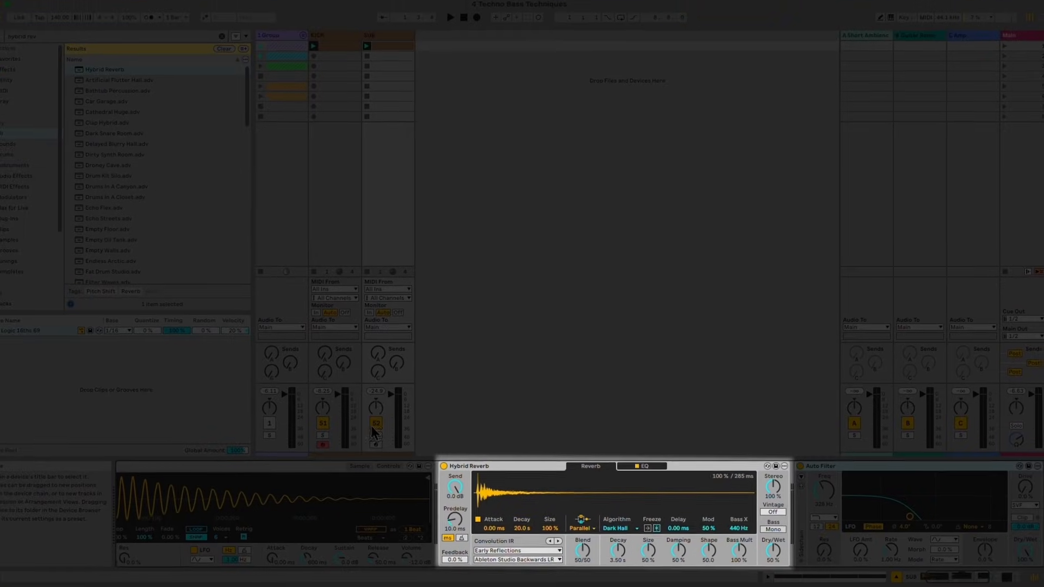
With the KICK track muted during playback, set the Hybrid Reverb's Dry/Wet to 100 % and its Blend to 100/0.
click(262, 401)
key(space)
drag(778, 550, 778, 506)
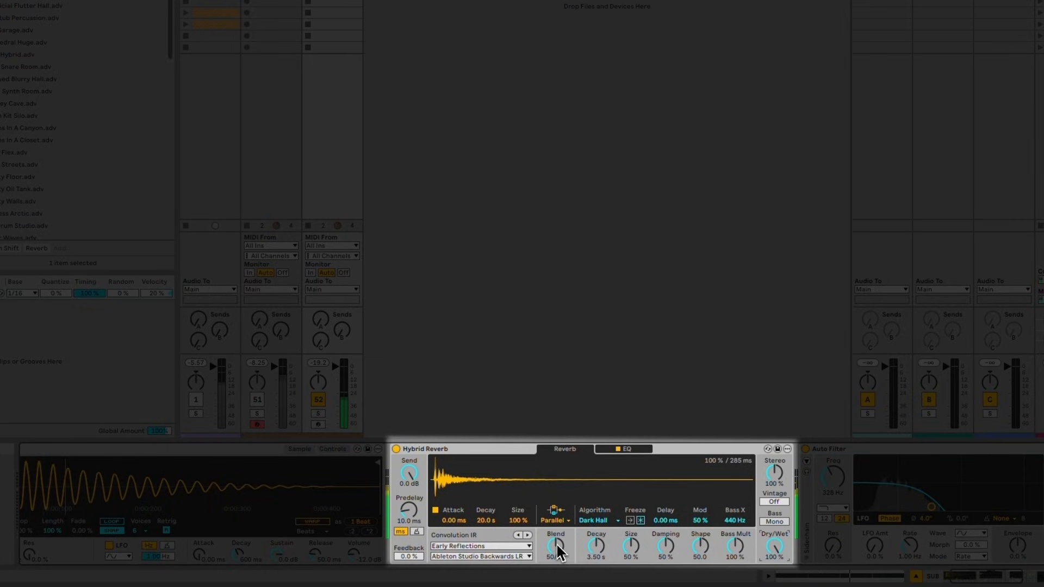
drag(557, 544, 557, 544)
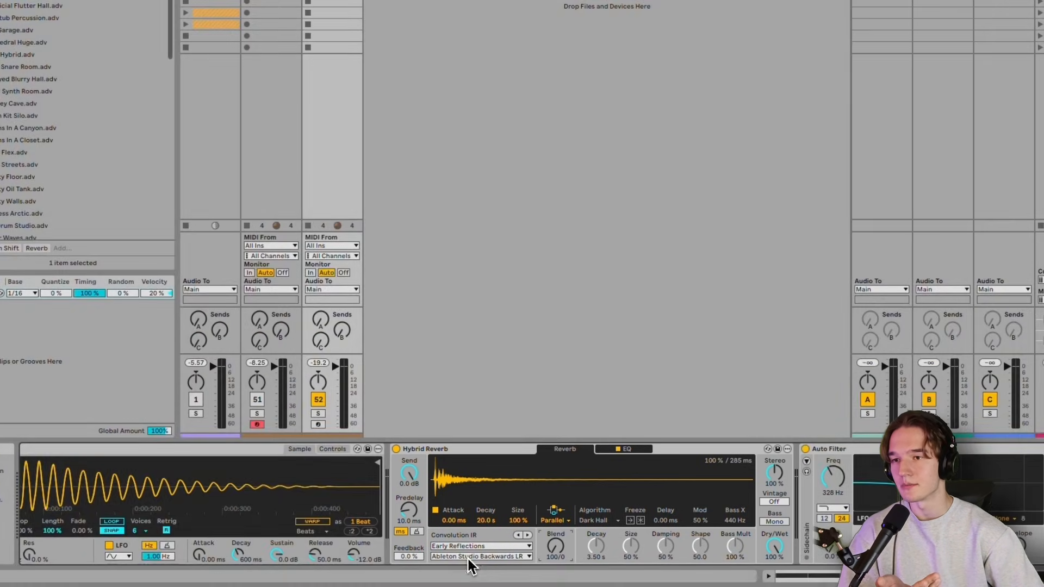
Try the Locker LR and Deep Stone LR impulse responses from the Hybrid Reverb's Early Reflections category.
click(468, 557)
click(490, 458)
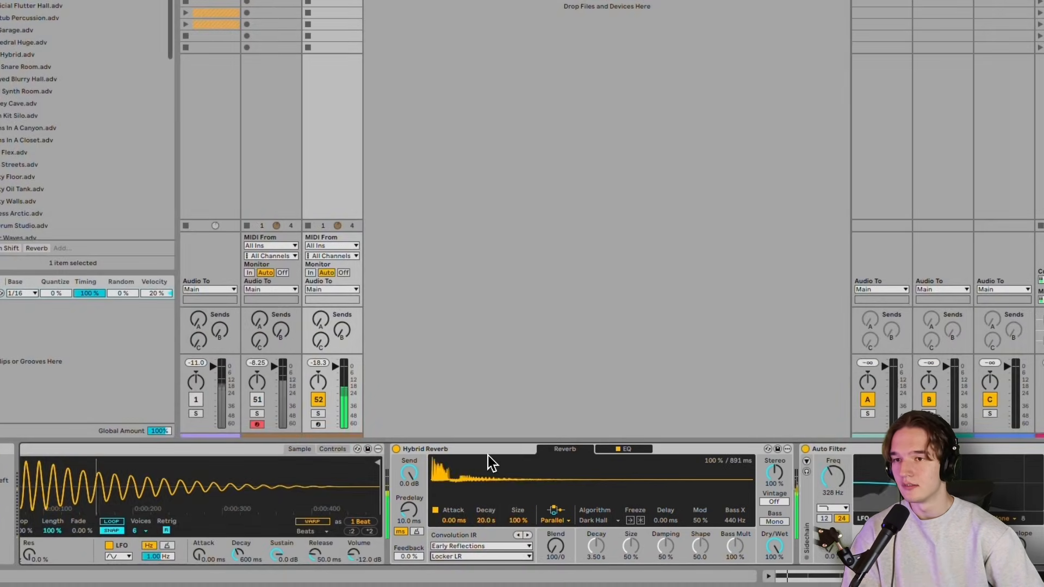
click(516, 535)
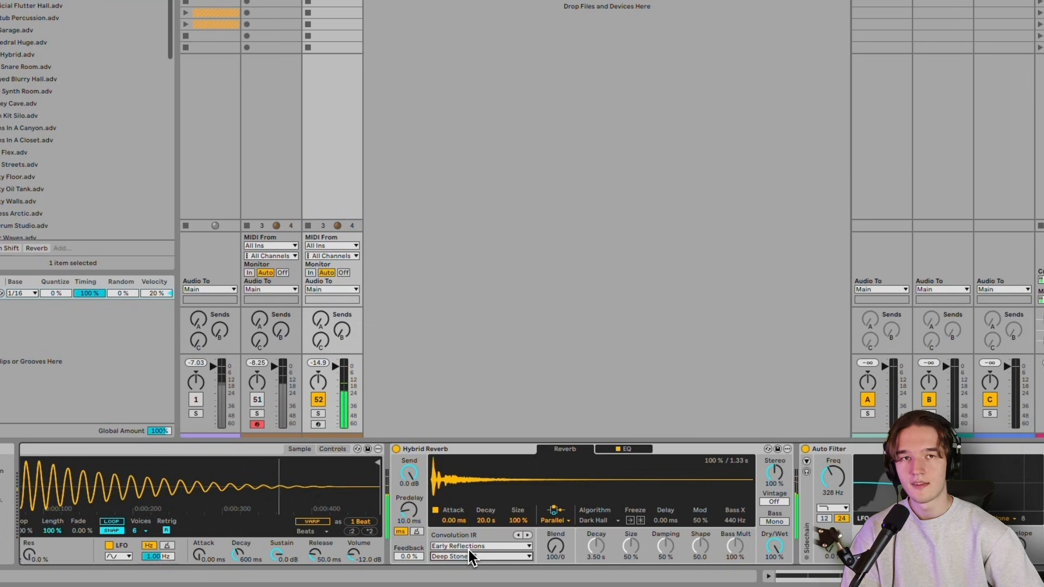
Change the Hybrid Reverb's impulse response category to Textures and audition several responses, settling on Chains.
click(469, 548)
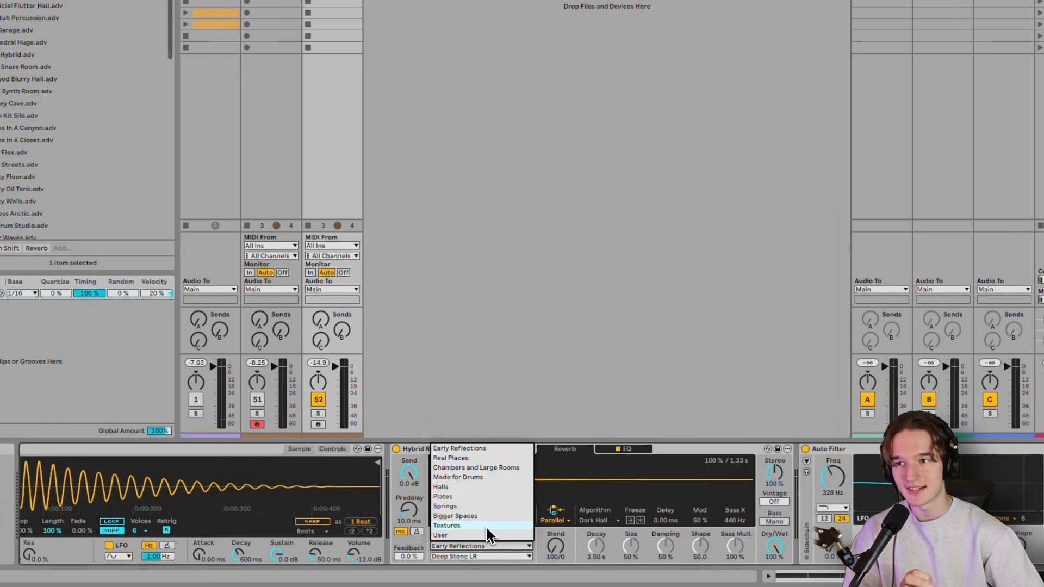
click(488, 526)
click(478, 556)
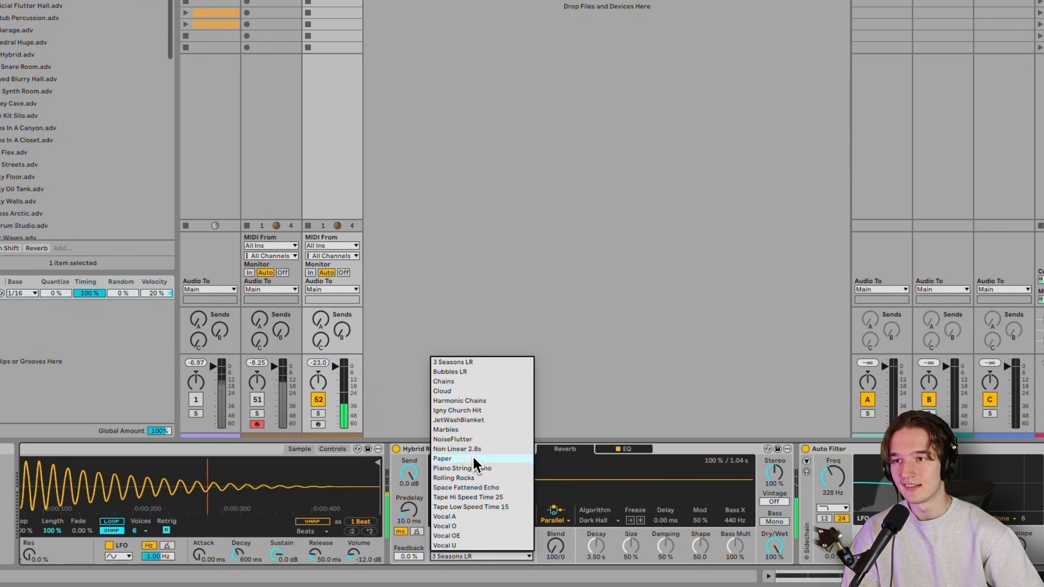
click(472, 455)
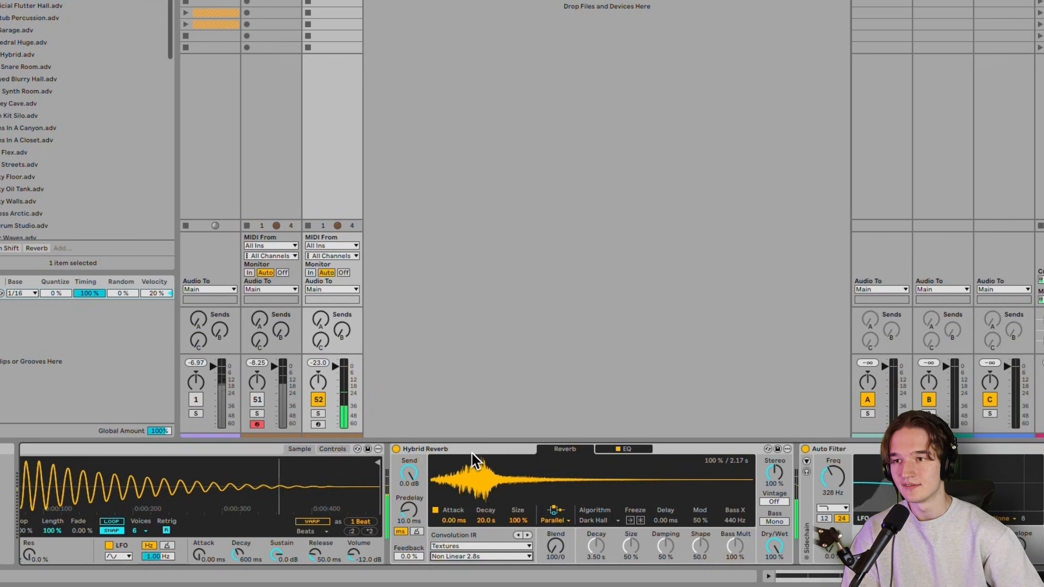
click(455, 557)
click(462, 420)
click(461, 556)
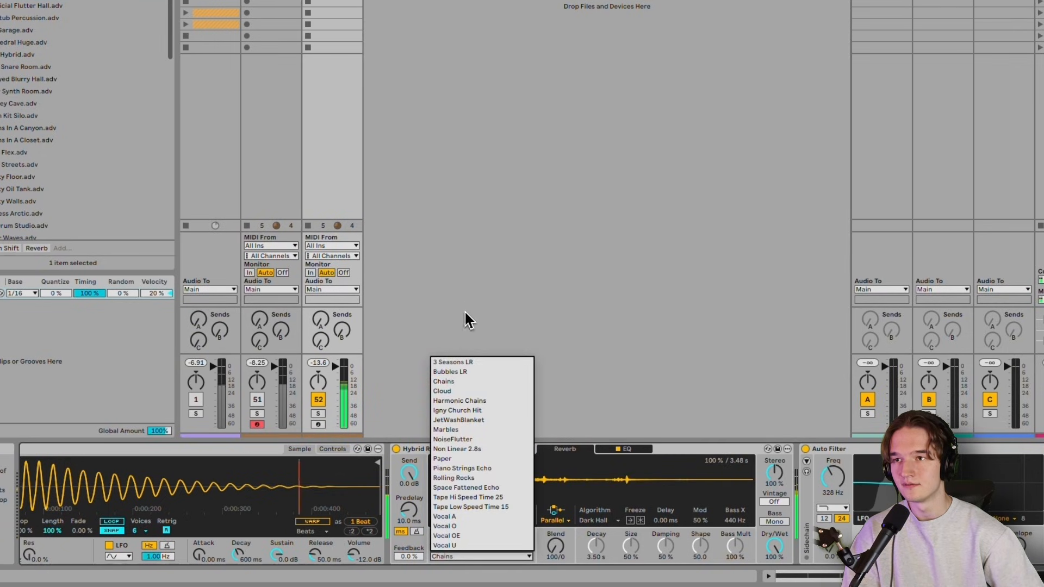
click(464, 326)
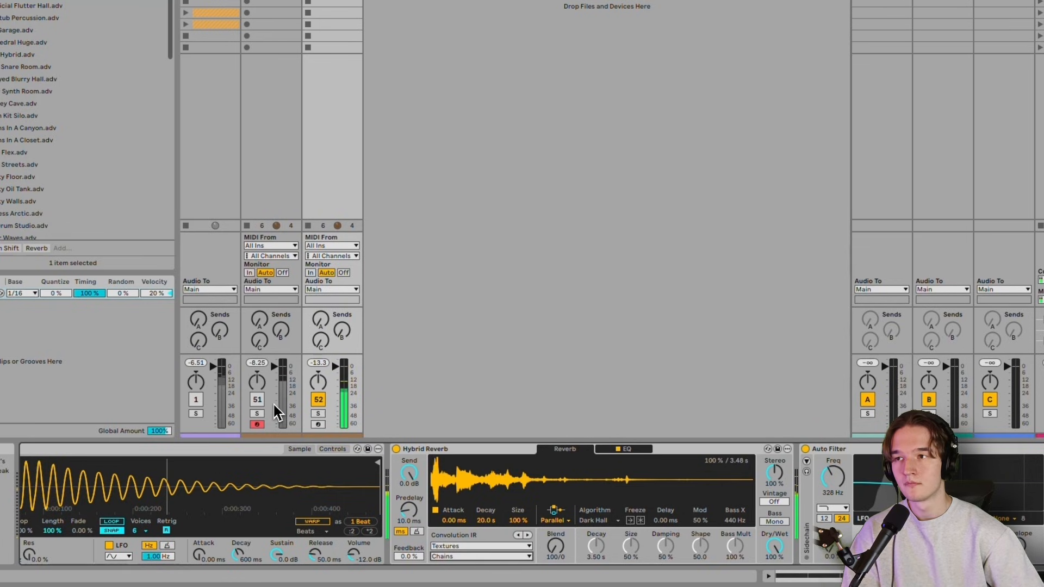
Unmute the KICK track and raise the SUB track's send C to feed the Amp return.
click(258, 400)
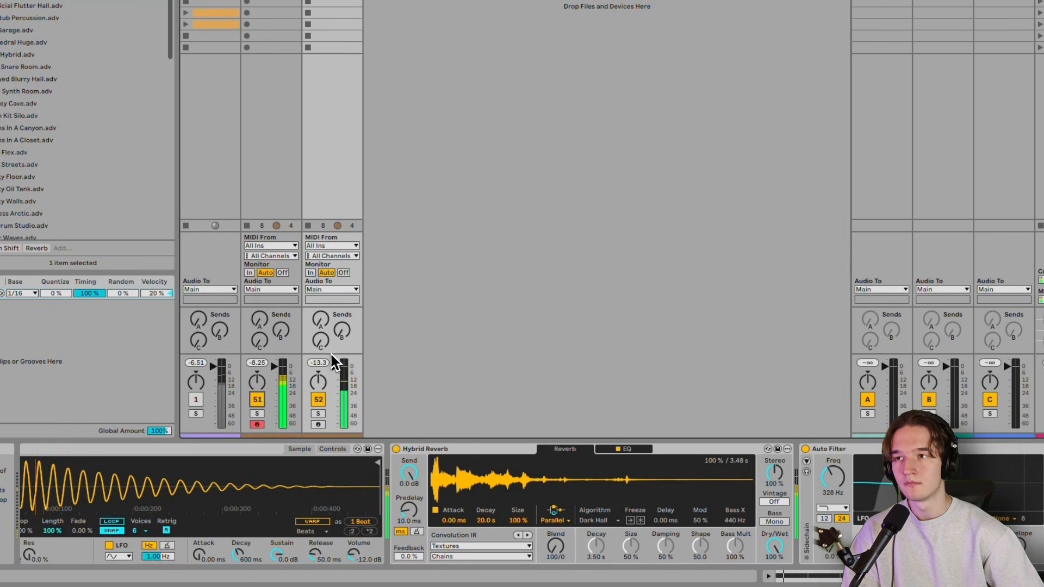
drag(322, 347, 322, 344)
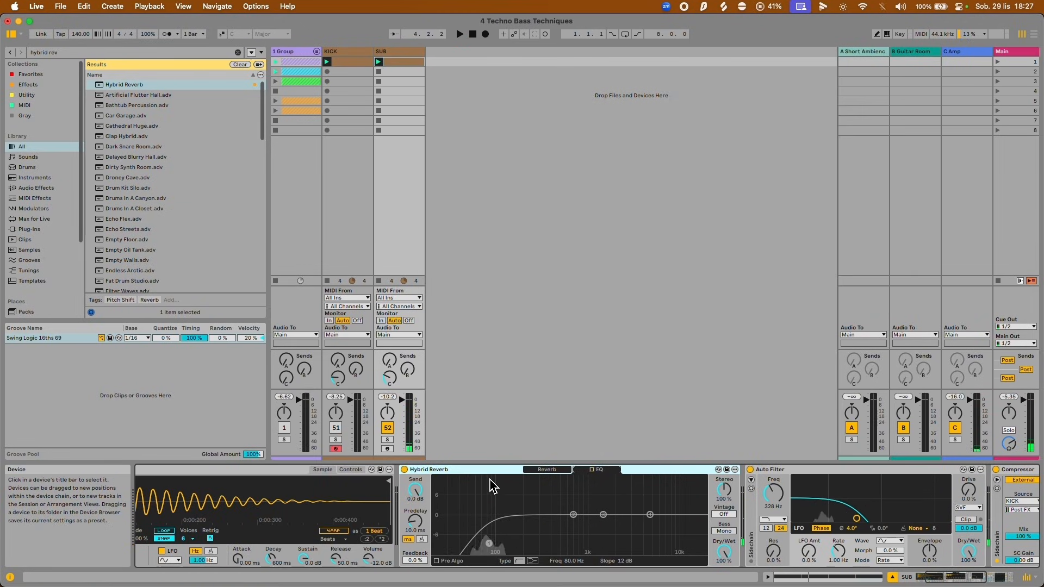
Return to the Hybrid Reverb's Reverb view, duplicate the device on the SUB track, and play the result.
click(528, 471)
key(ctrl+d)
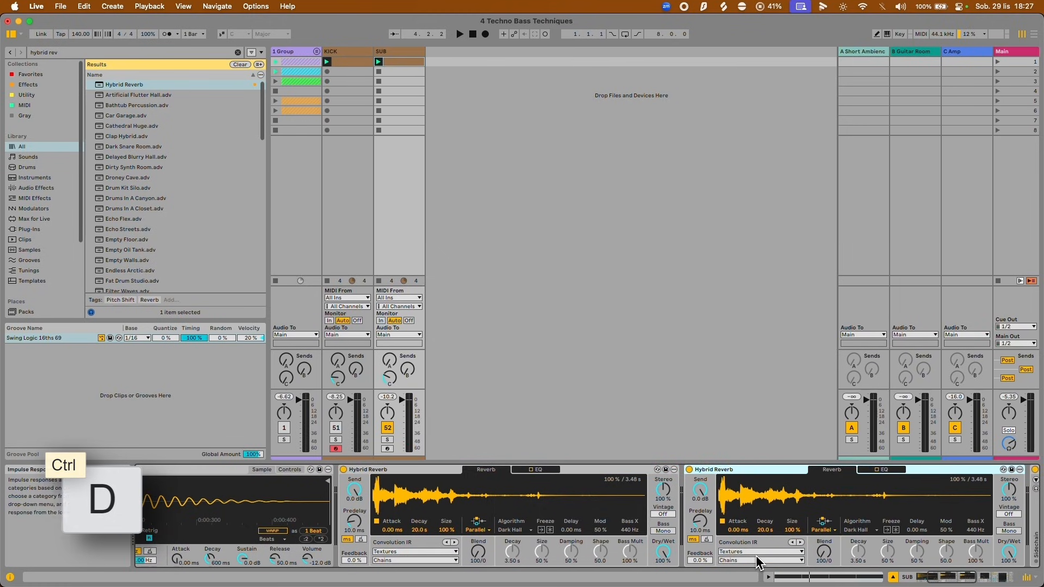
key(space)
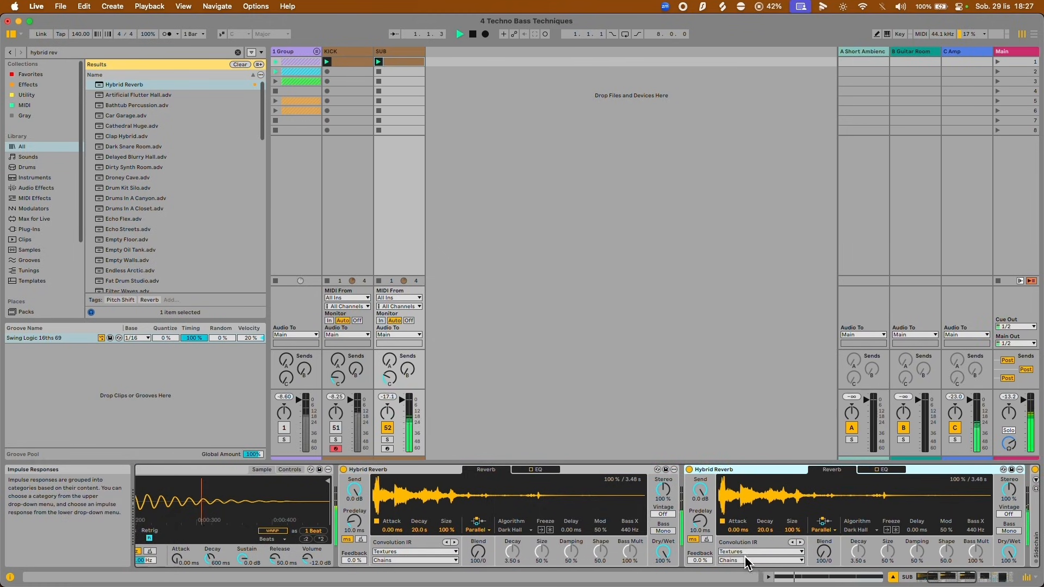
Audition the Piano Strings Echo, Marbles, Harmonic Chains and Igny Church Hit impulse responses in the second Hybrid Reverb.
click(759, 561)
click(749, 532)
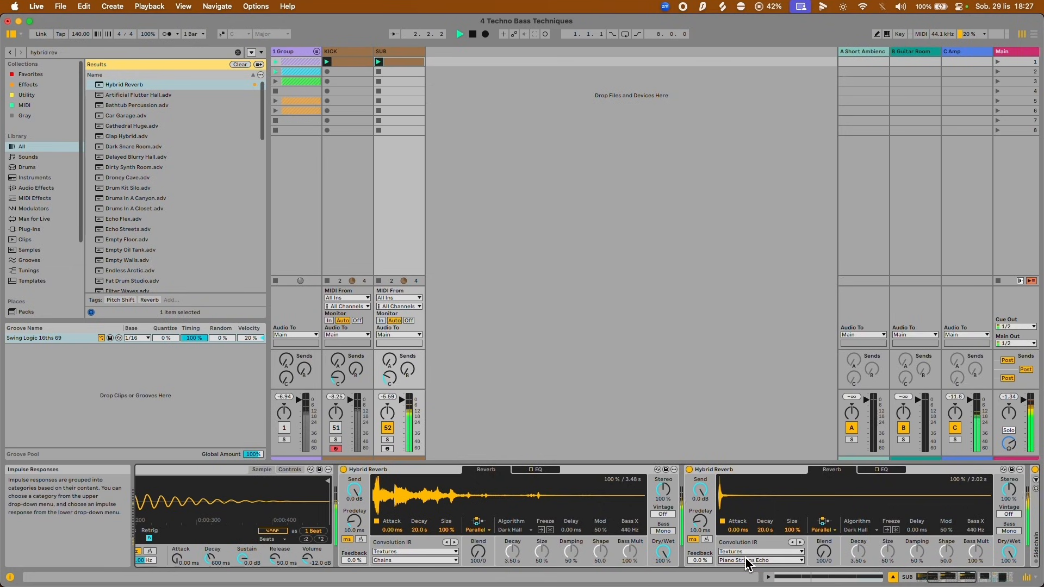
click(748, 560)
click(749, 462)
click(742, 561)
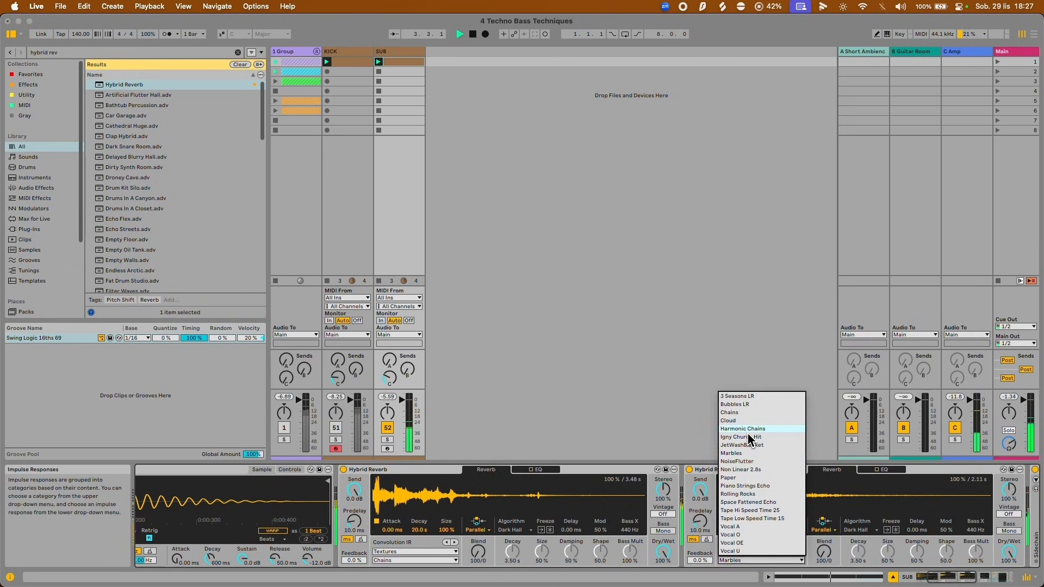
click(749, 438)
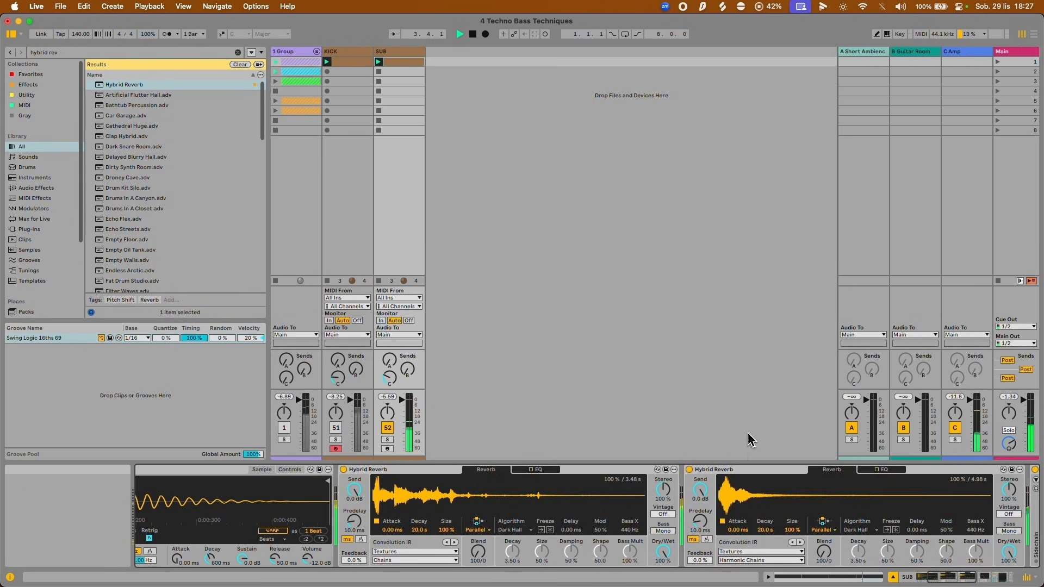
click(743, 560)
click(750, 473)
Unmute the KICK track and switch the second Hybrid Reverb's impulse response to Marbles, listening before stopping playback.
click(336, 428)
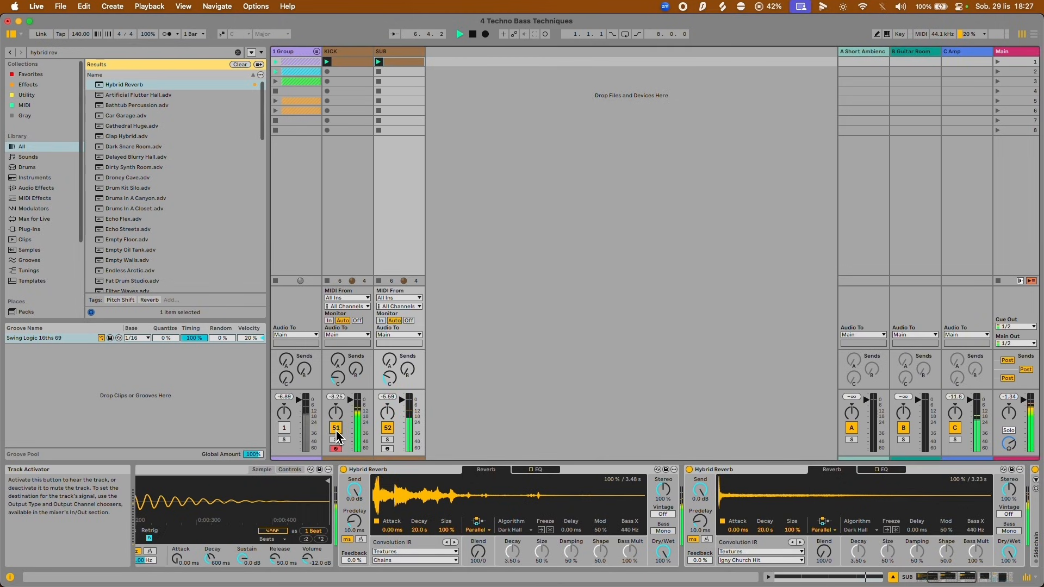
scroll(743, 503, right, 2)
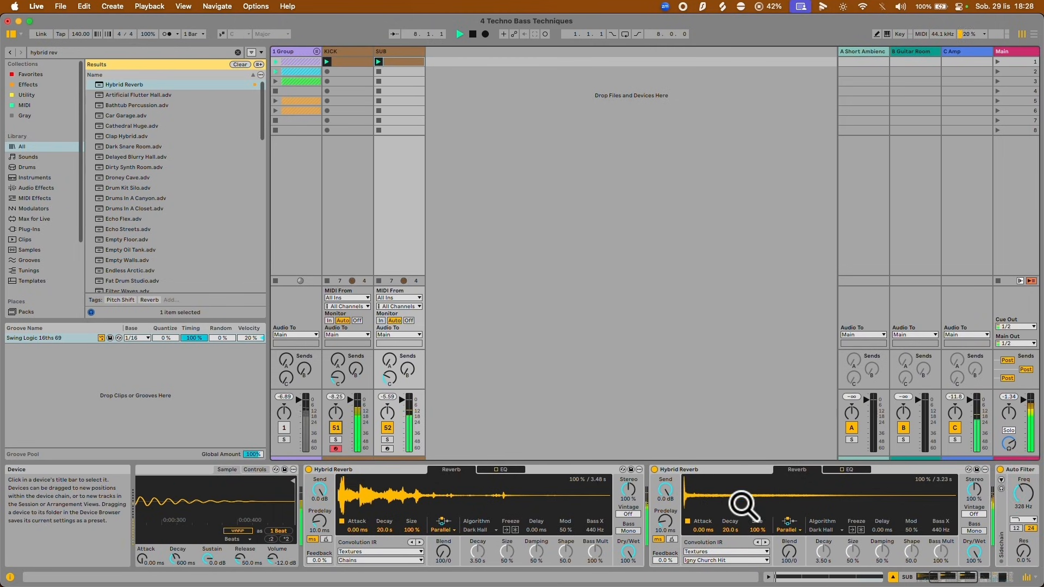
click(719, 551)
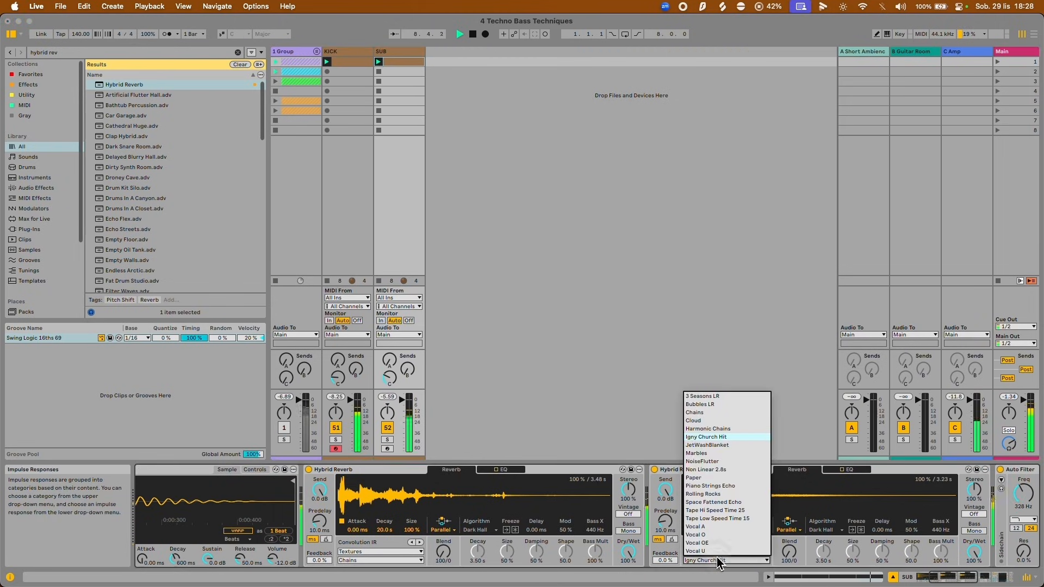
click(717, 451)
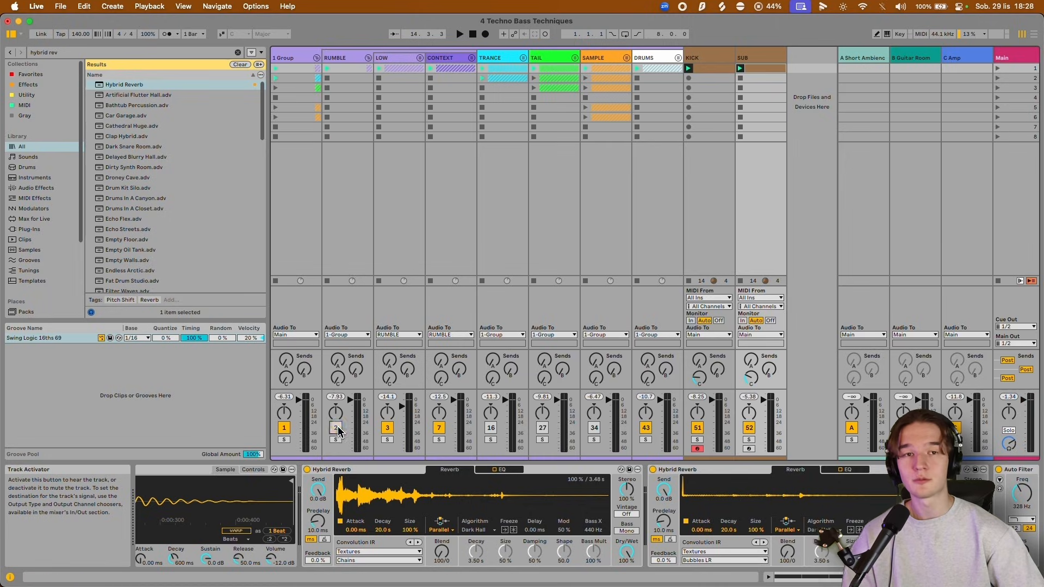
key(space)
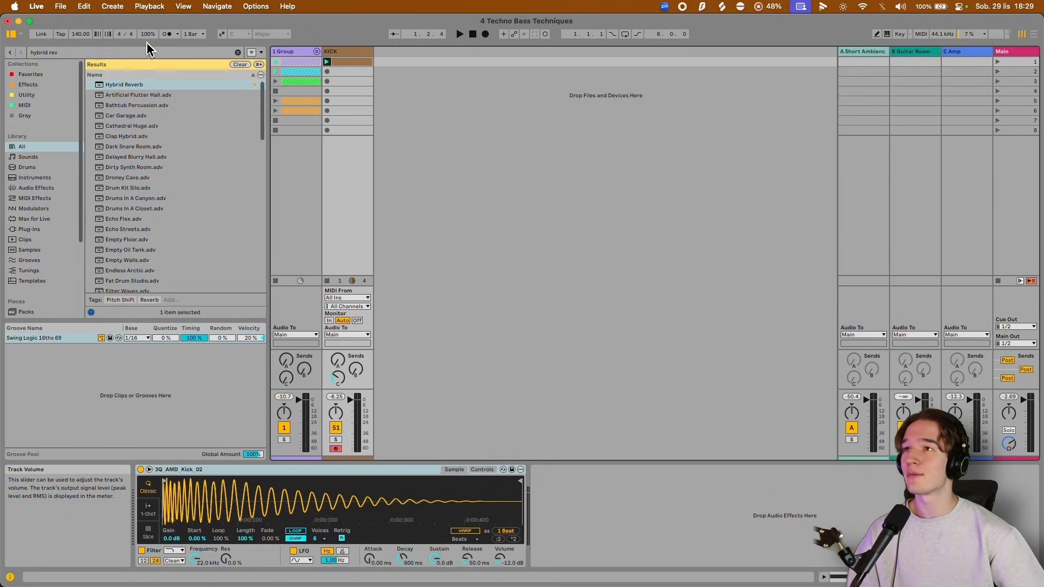
Play the kick briefly, and add a new MIDI track after it with the Wavetable instrument loaded.
click(329, 62)
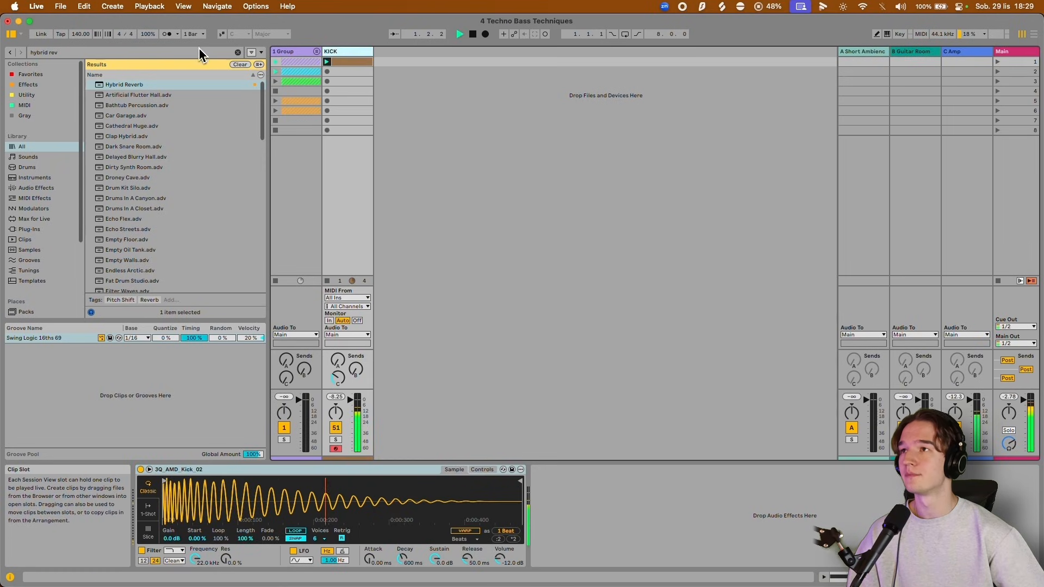
click(238, 52)
key(space)
key(super+shift+t)
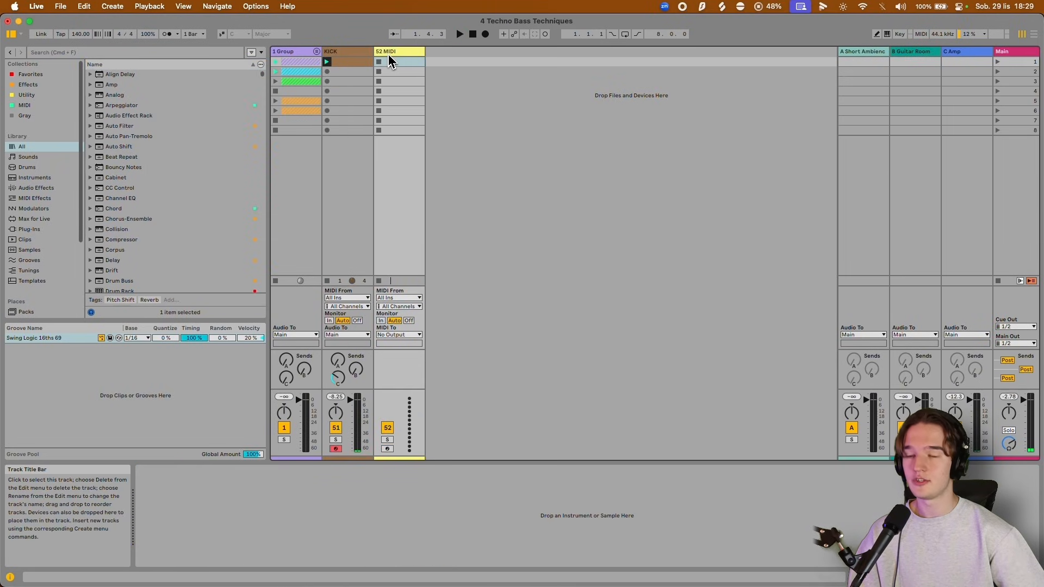
key(super+f)
text(wavetable)
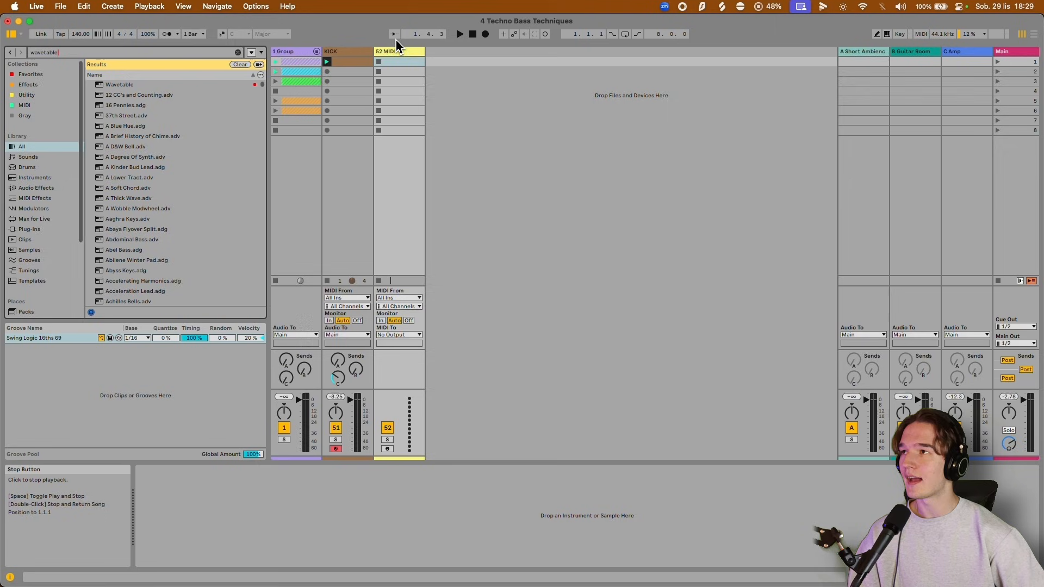
double_click(128, 85)
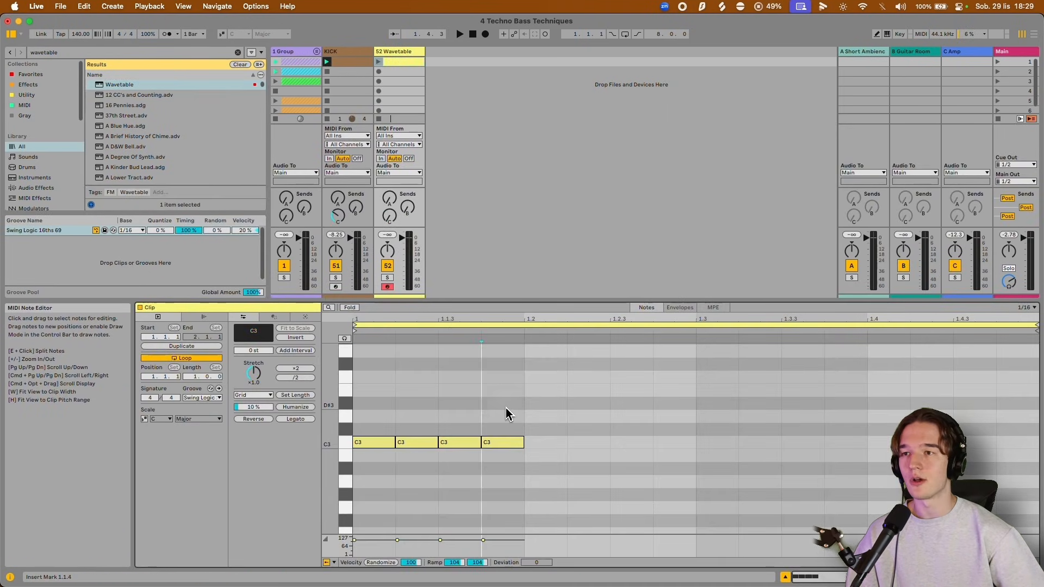
Duplicate the four C3 sixteenth notes until they fill the one-bar Wavetable clip, and launch the clip.
key(super+d)
key(super+d)
key(super+d)
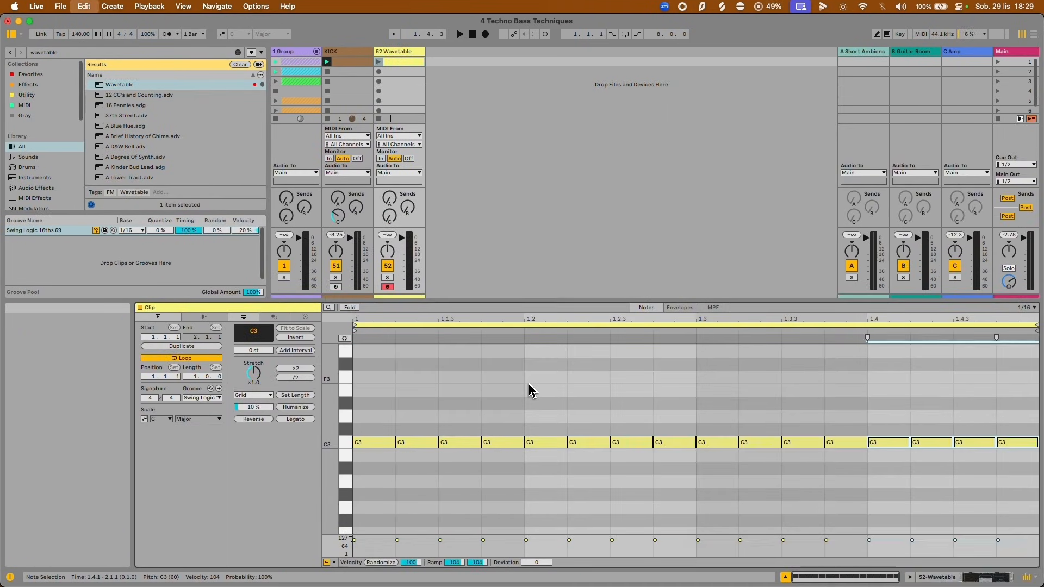
click(378, 62)
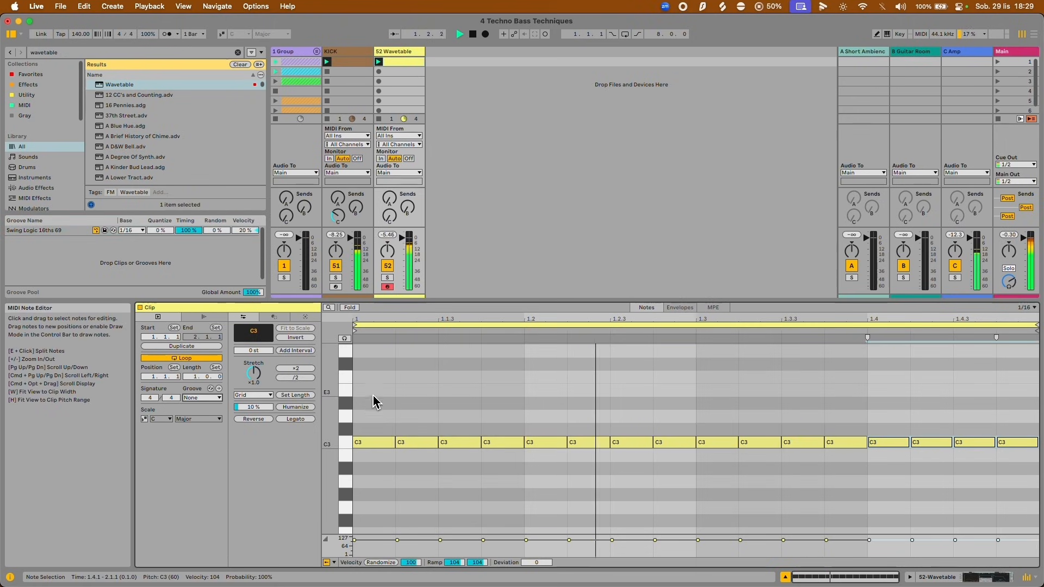
scroll(367, 414, up, 1)
click(364, 415)
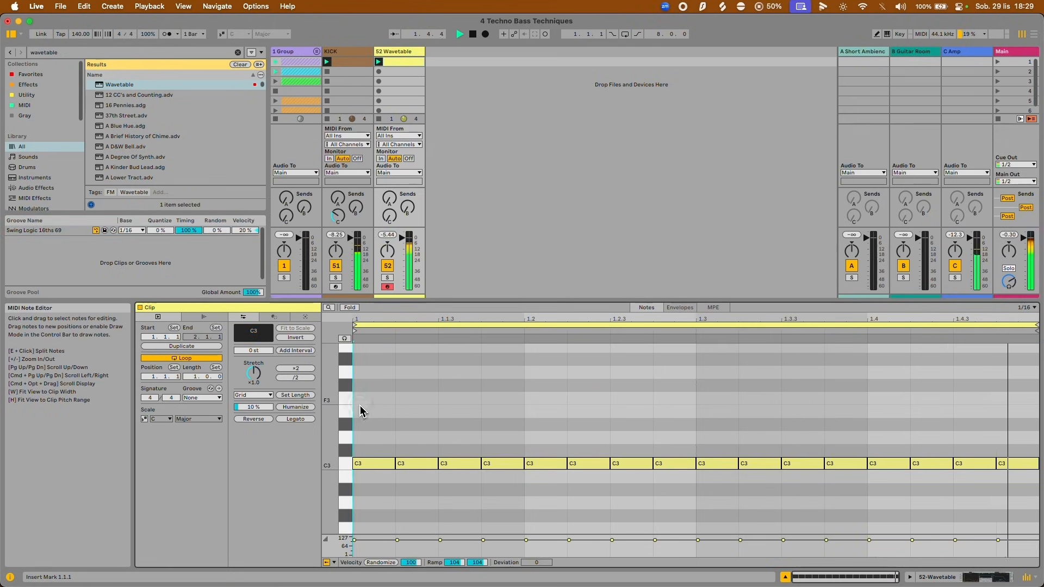
Return to the Wavetable device and set the Osc 1 wavetable position to 72 %.
key(shift+Tab)
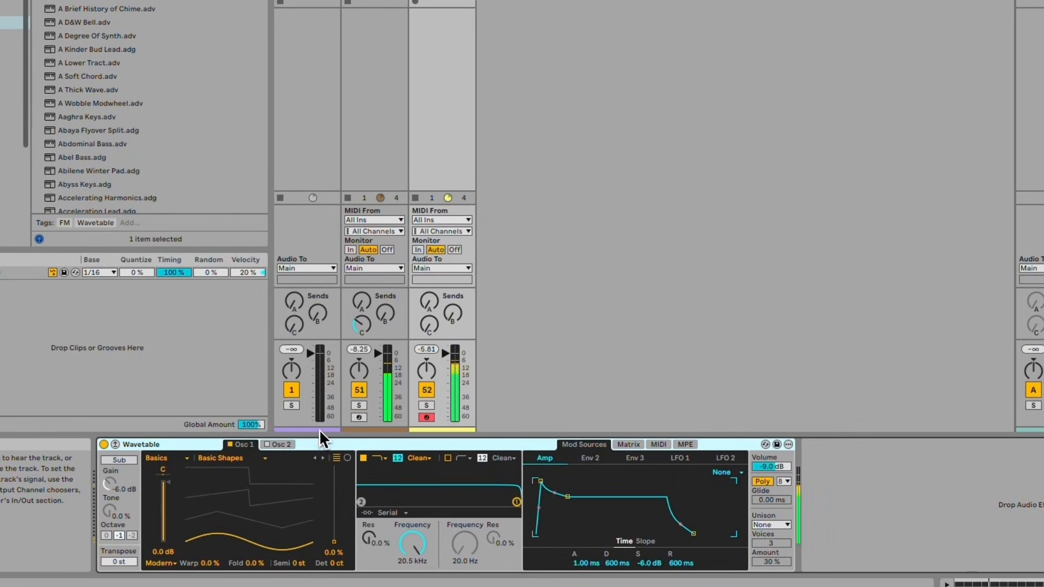
drag(231, 536, 230, 523)
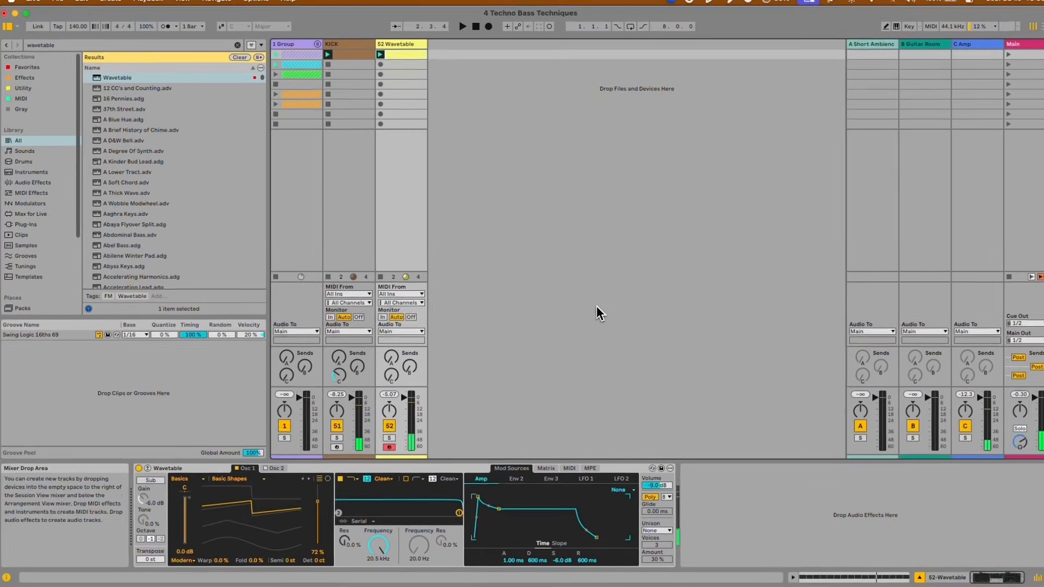
Transpose all notes in the Wavetable clip down two octaves to C1 and play back the result.
key(shift+Tab)
click(651, 378)
key(super+a)
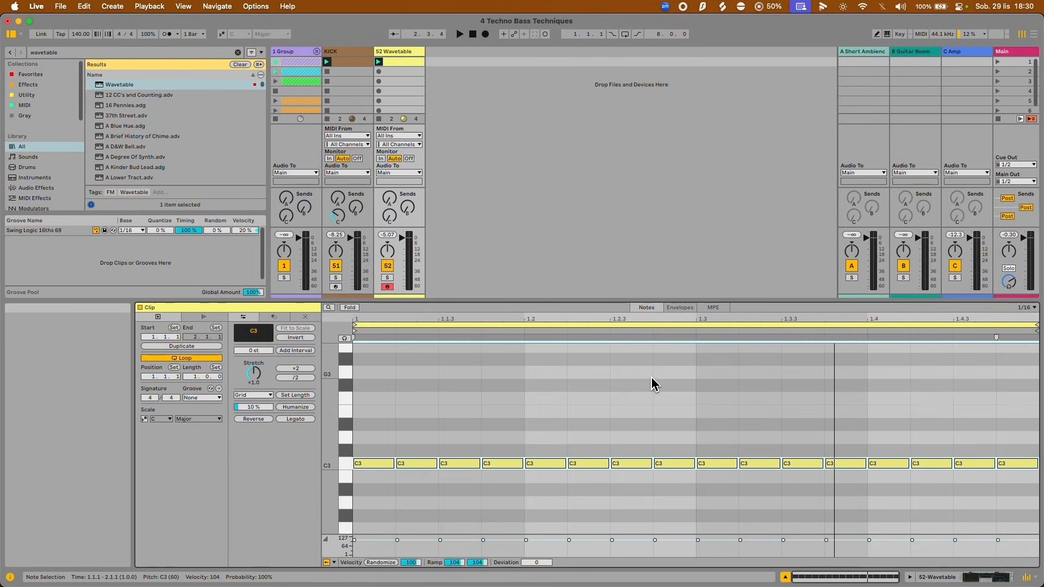
click(651, 377)
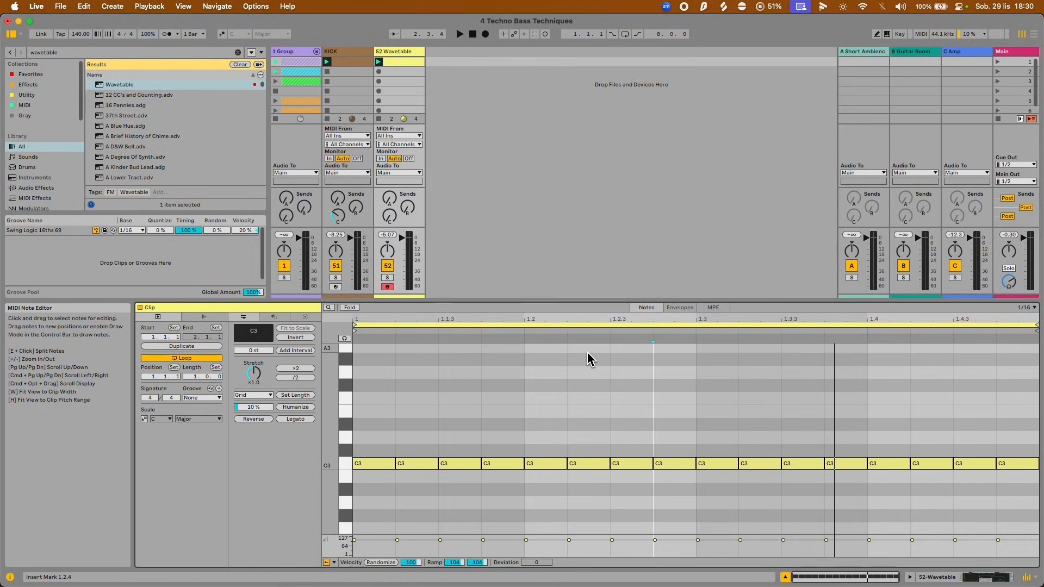
key(ctrl+a)
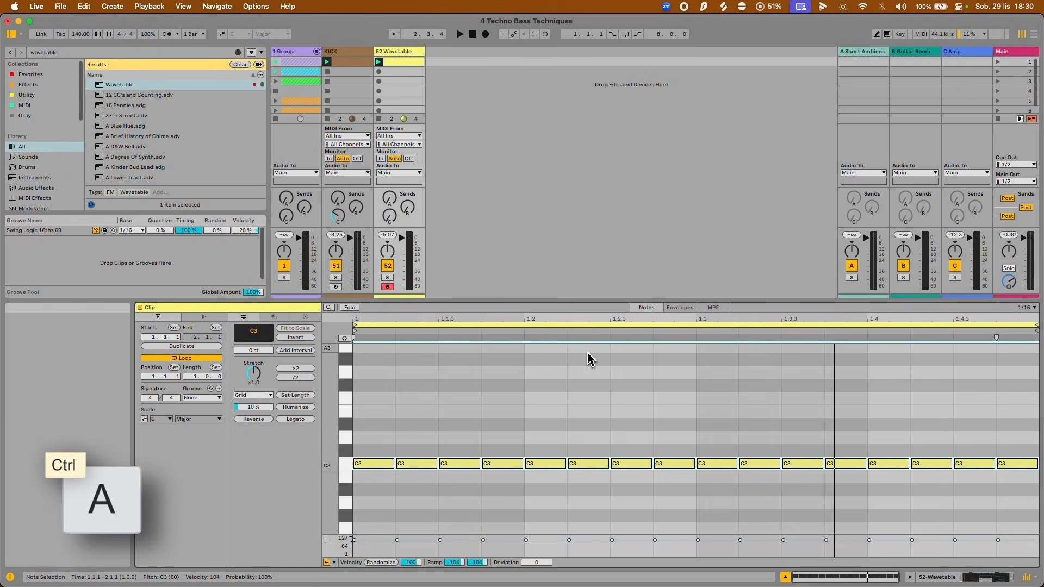
key(shift)
key(shift+Down)
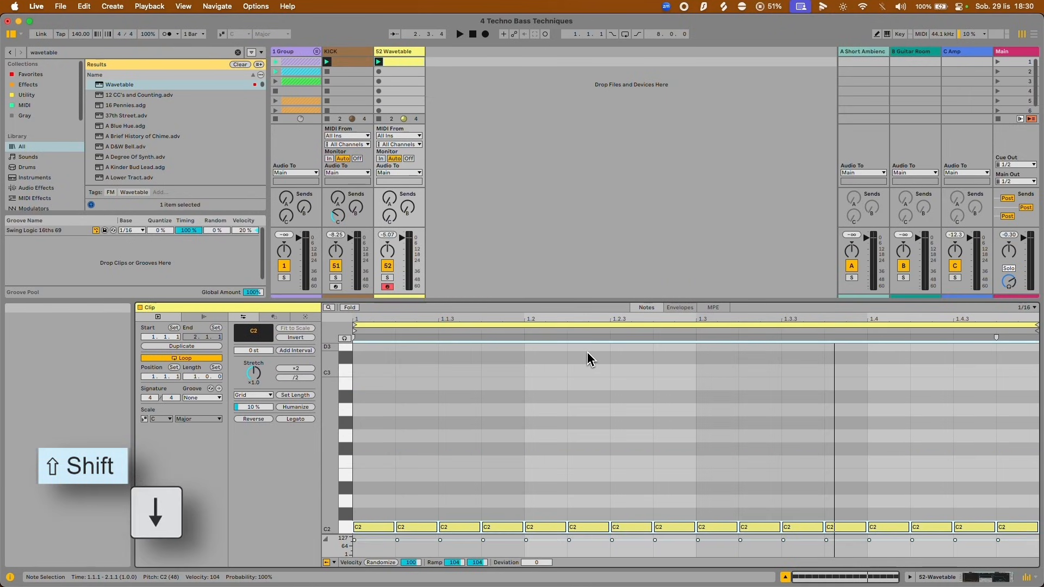
key(space)
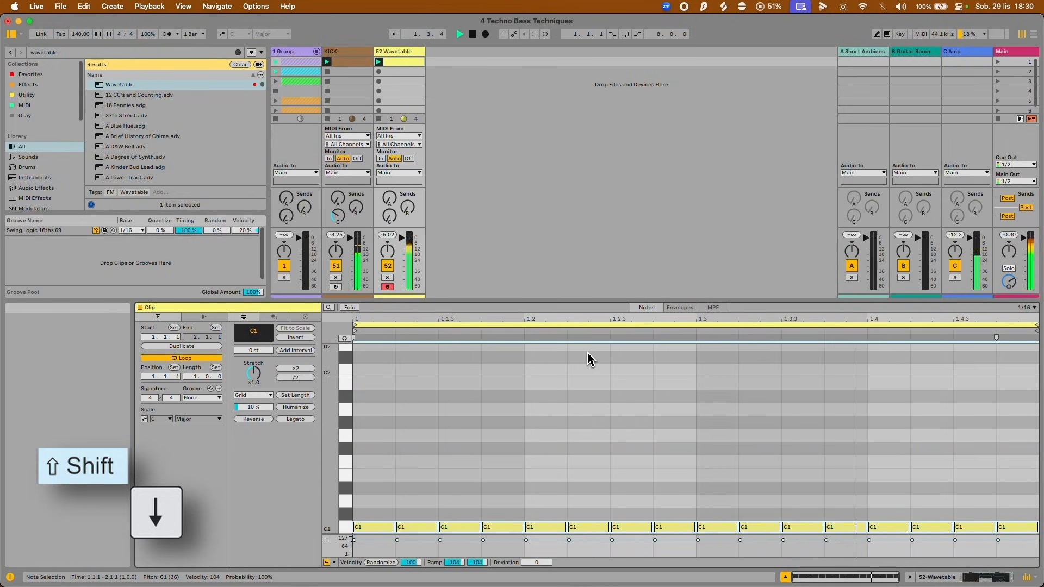
click(707, 401)
scroll(707, 402, down, 5)
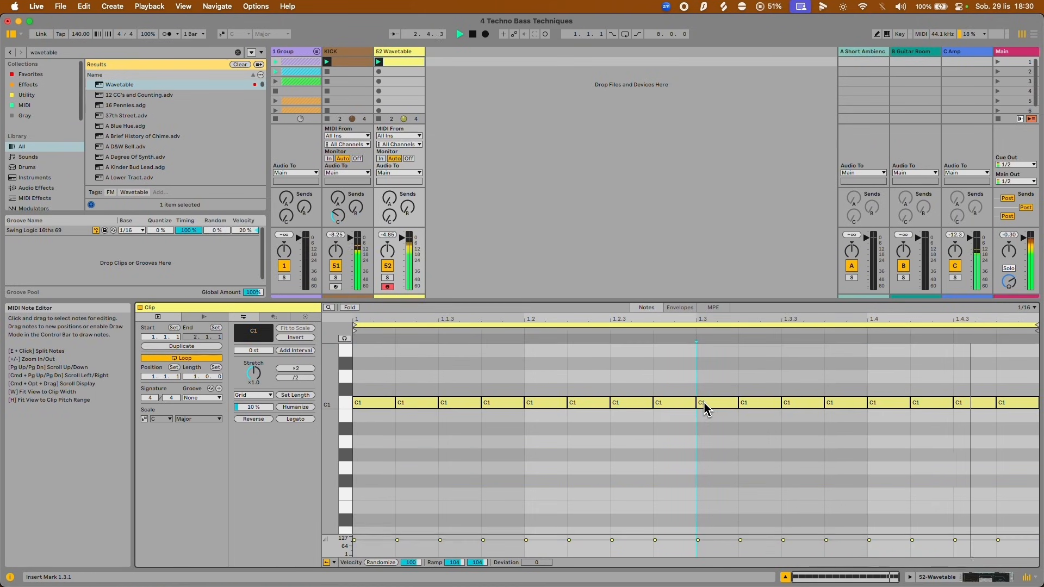
key(space)
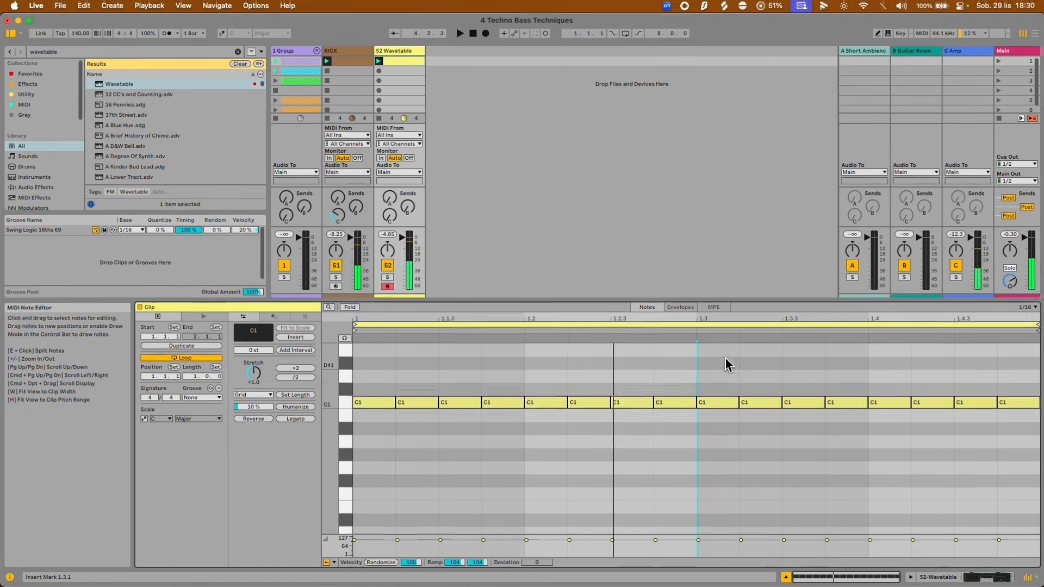
Mute the KICK track and lower the Wavetable's filter 1 frequency to 435 Hz.
key(shift+Tab)
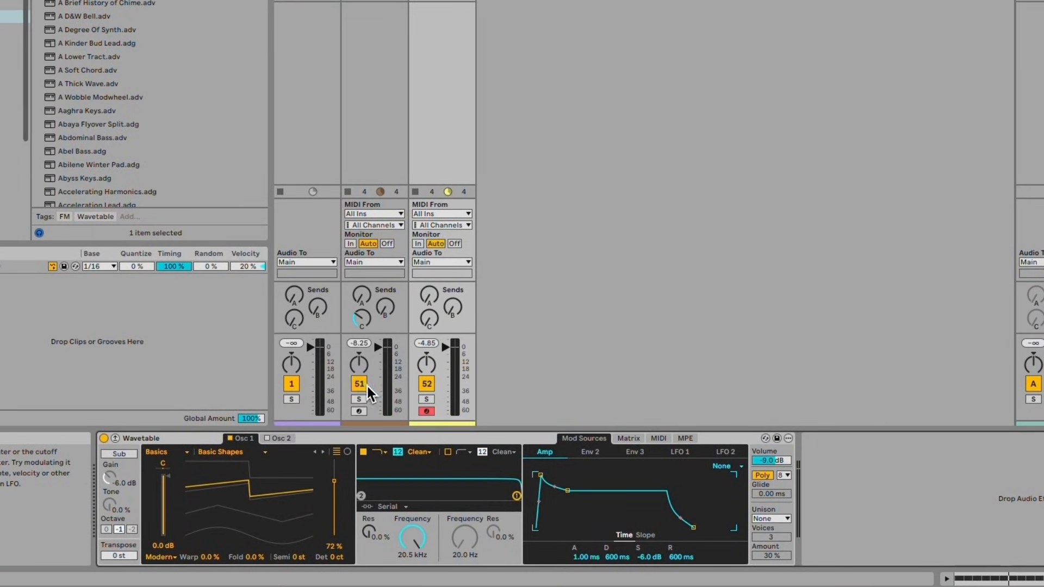
click(365, 385)
drag(415, 536, 416, 539)
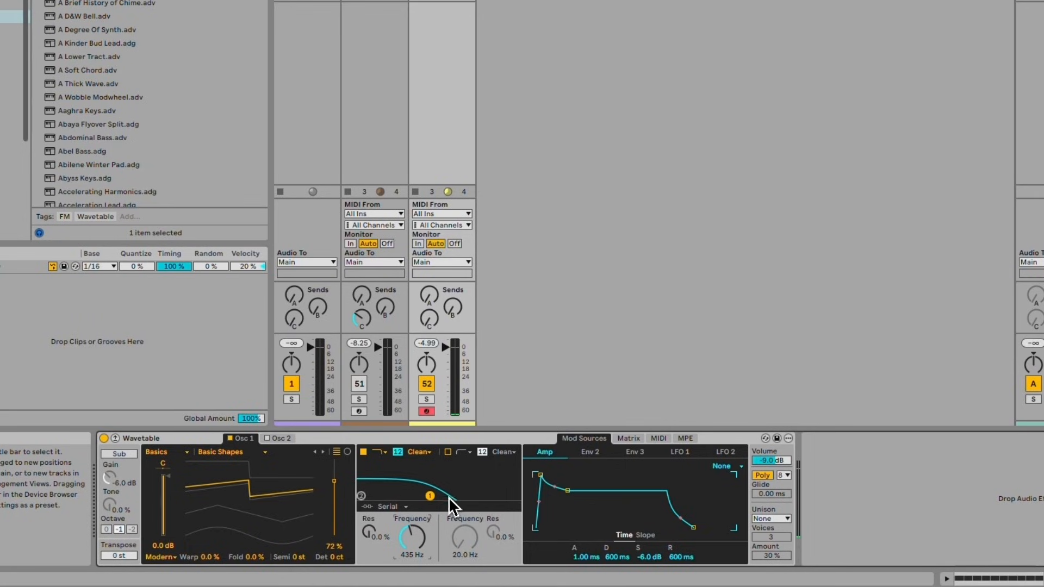
Lower filter 1's frequency to 369 Hz and assign Env 2 to Filter 1 Freq in the modulation matrix at about 47.
click(626, 439)
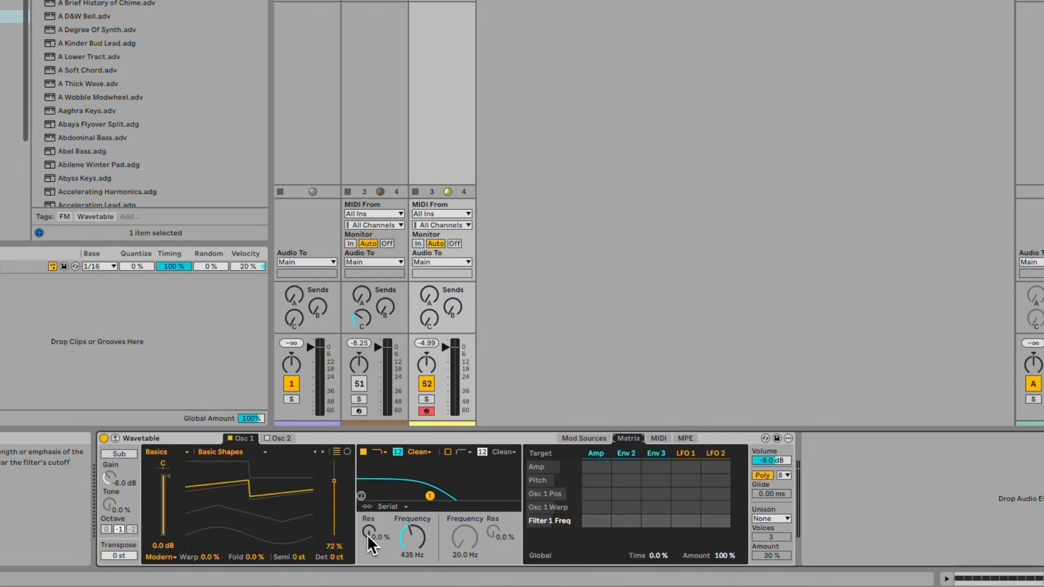
click(460, 536)
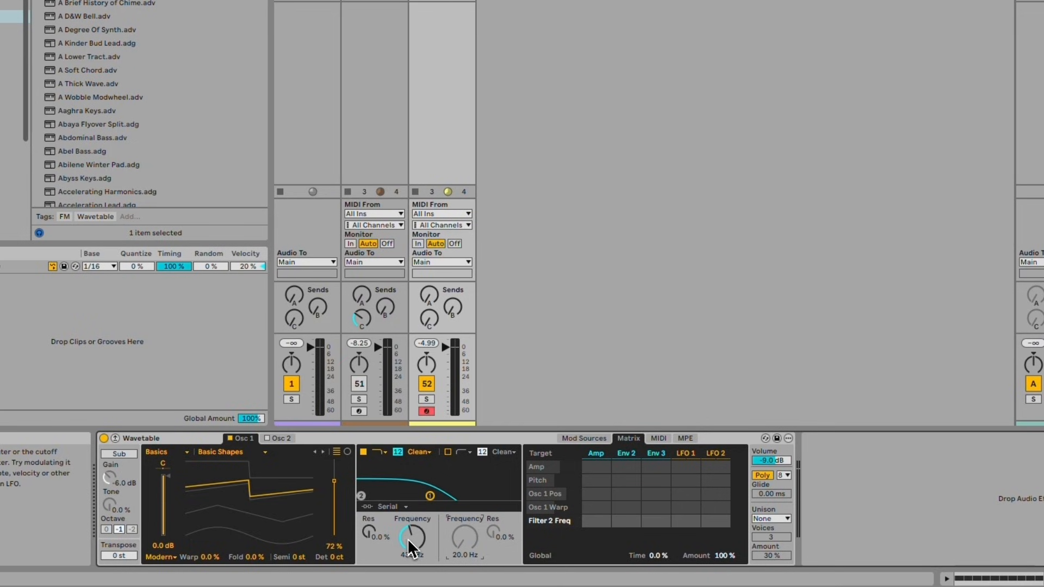
drag(410, 539, 412, 540)
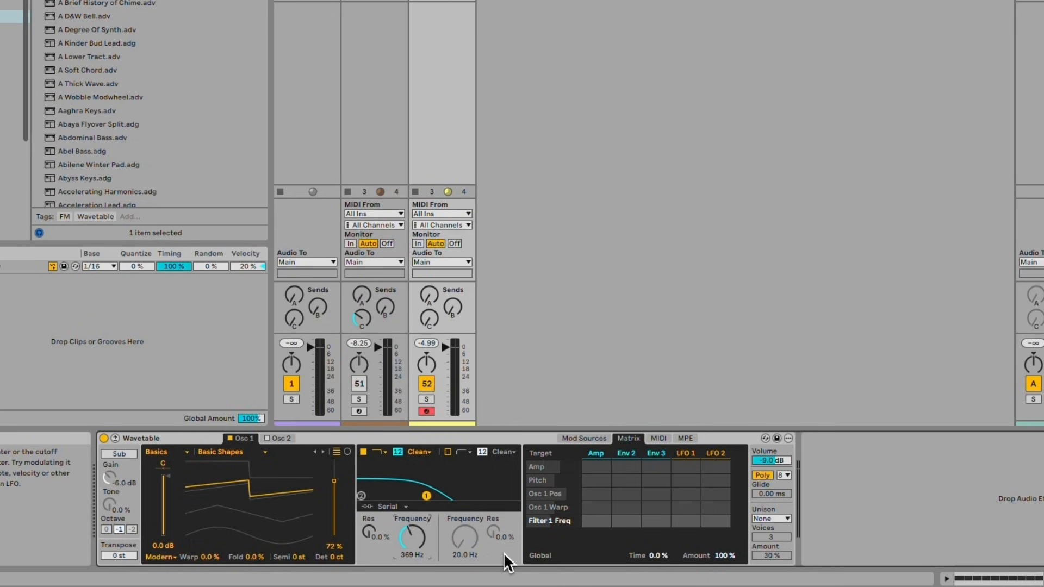
click(410, 541)
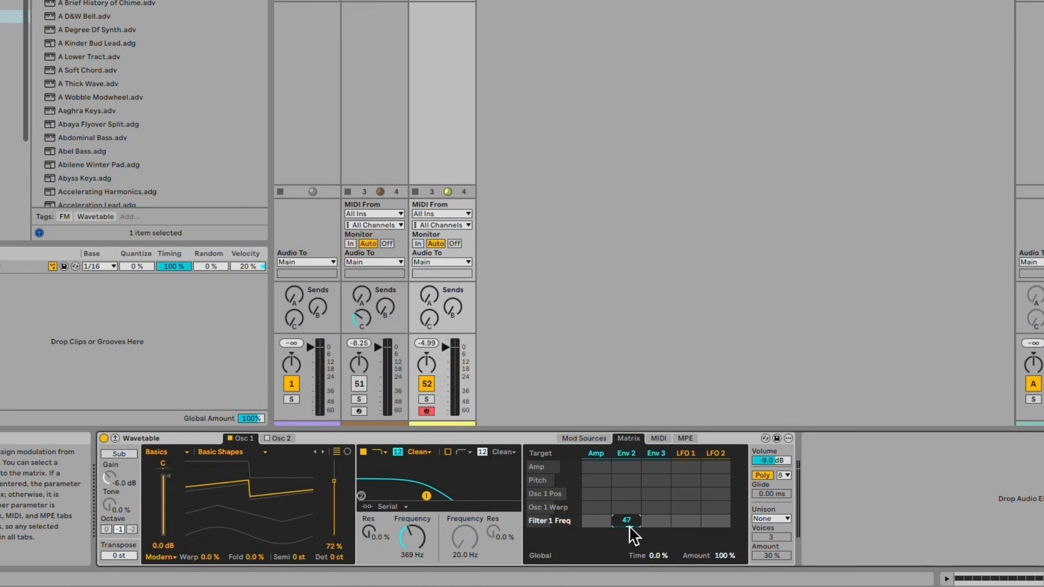
drag(629, 526, 628, 528)
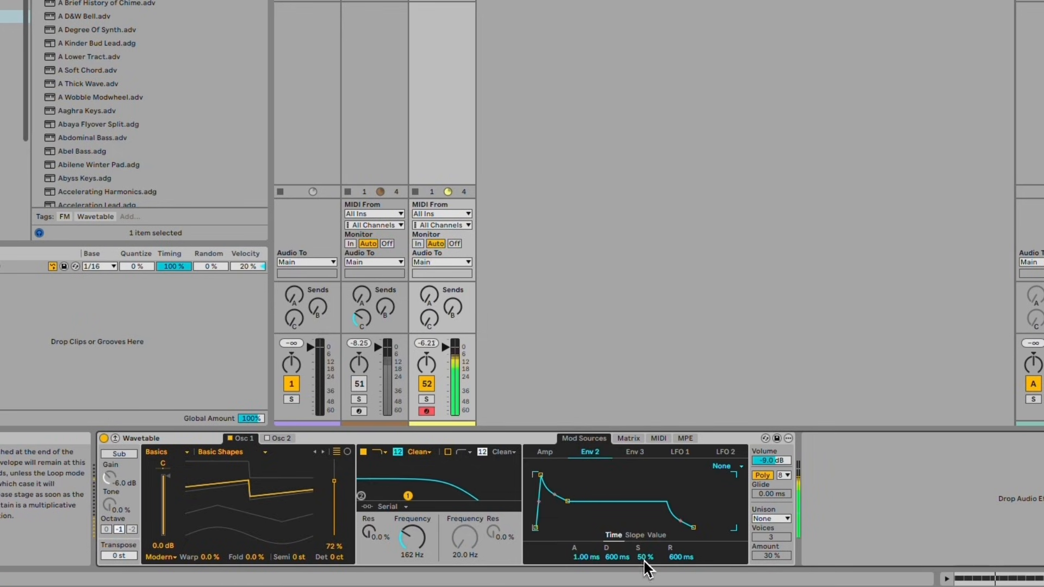
Set Env 2's sustain to 0 % and shape filter 1 with 37 % resonance and a cutoff of about 48 Hz during playback.
drag(645, 557, 647, 577)
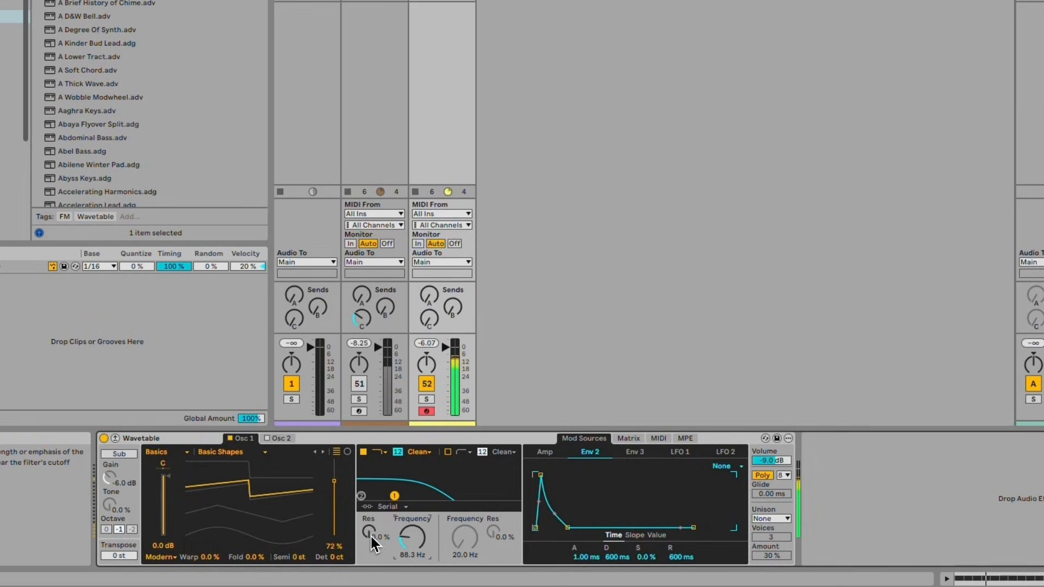
drag(370, 536, 410, 548)
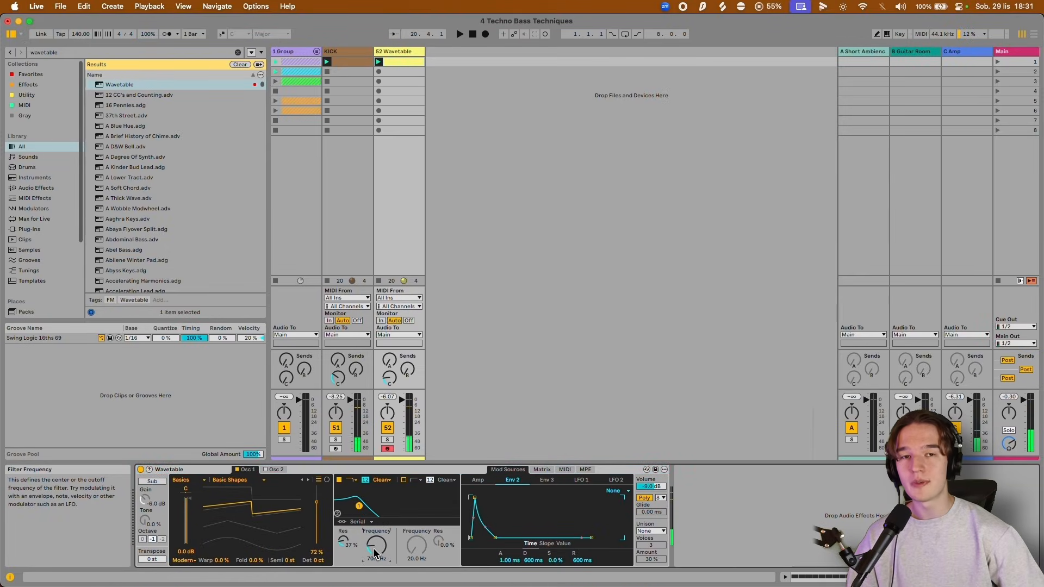
key(space)
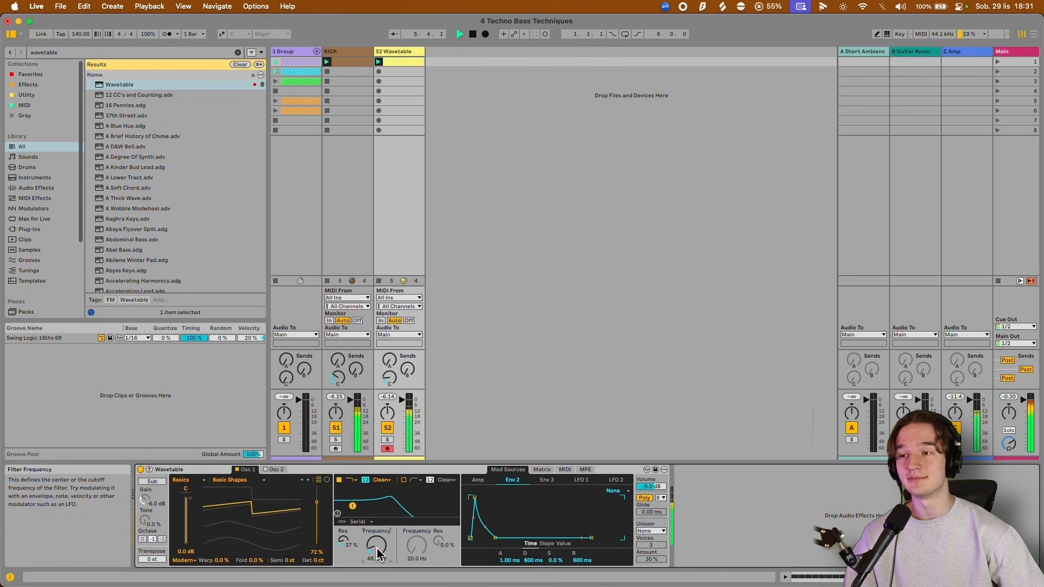
key(space)
Open the Wavetable clip and double its loop twice to a length of four bars.
double_click(414, 62)
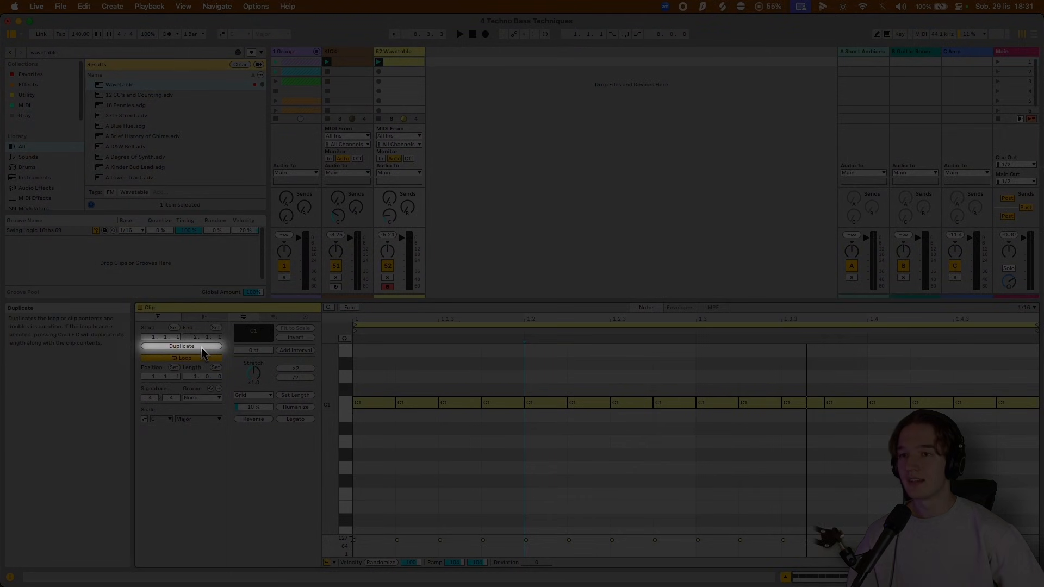
click(202, 347)
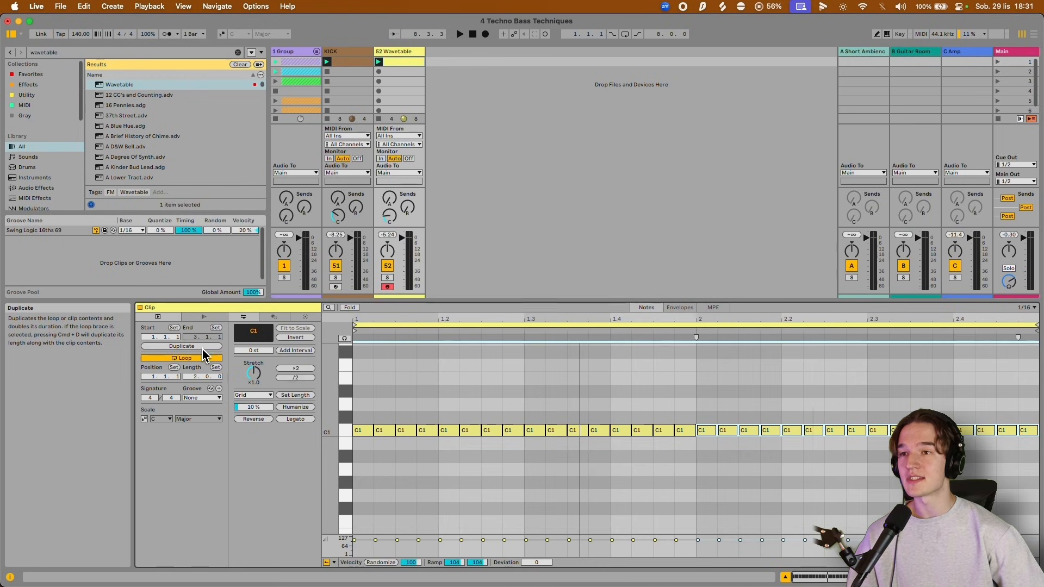
click(205, 347)
Transpose the C1 notes in the clip's first two bars down to F0.
click(361, 420)
drag(361, 420, 689, 441)
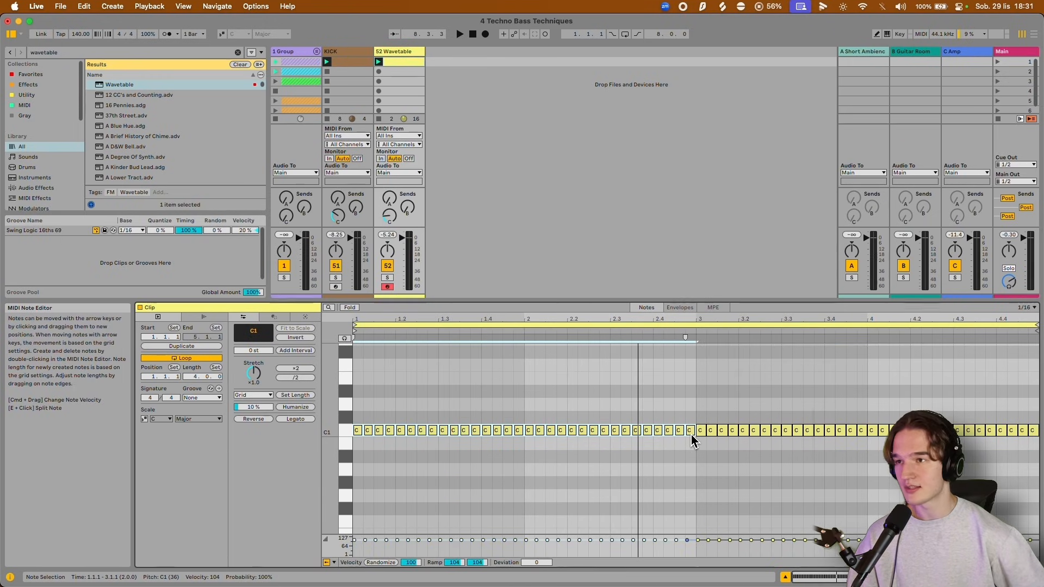
key(Down)
key(Down)
key(Down)
key(Down)
key(Down)
key(Down)
Transpose the C1 notes in the Wavetable clip's last two bars down to G#0.
key(Down)
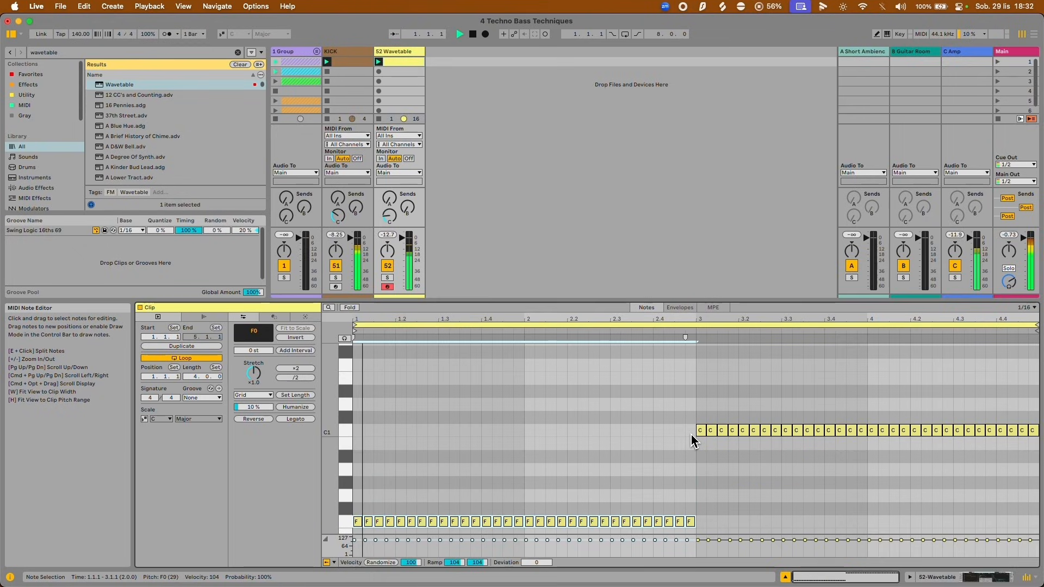
scroll(692, 424, down, 3)
drag(693, 410, 1030, 356)
key(Down)
key(Down)
key(Down)
key(Down)
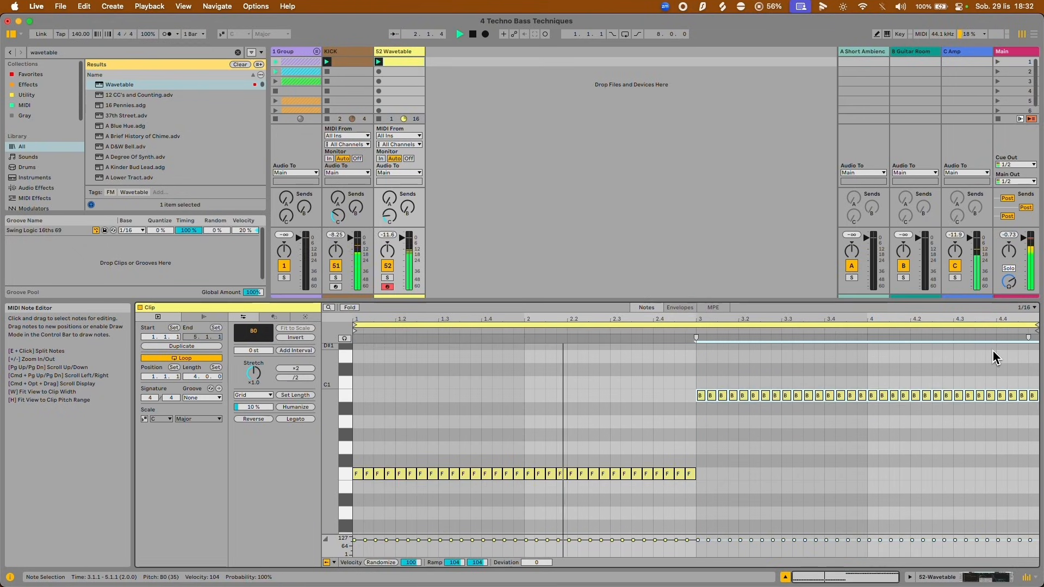
Raise the notes in the clip's fourth bar three semitones to B0.
drag(875, 417, 1035, 466)
key(Up)
key(Up)
key(Up)
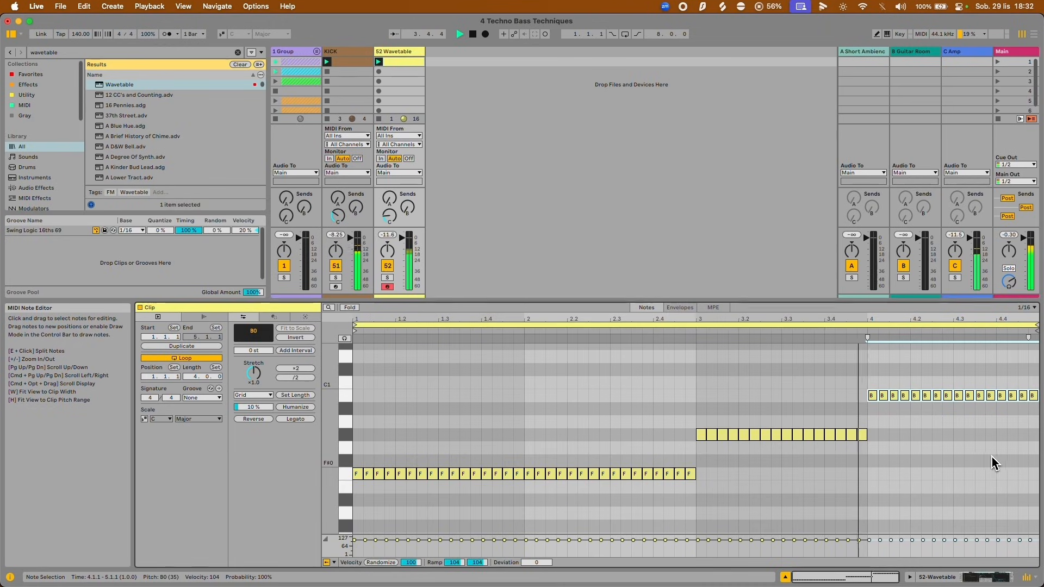
click(867, 422)
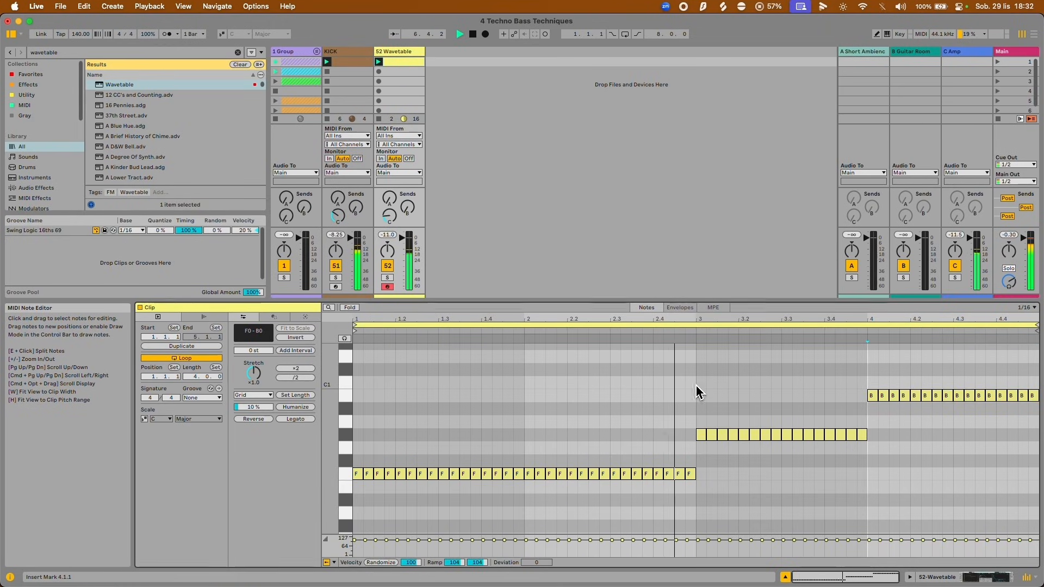
scroll(696, 388, down, 1)
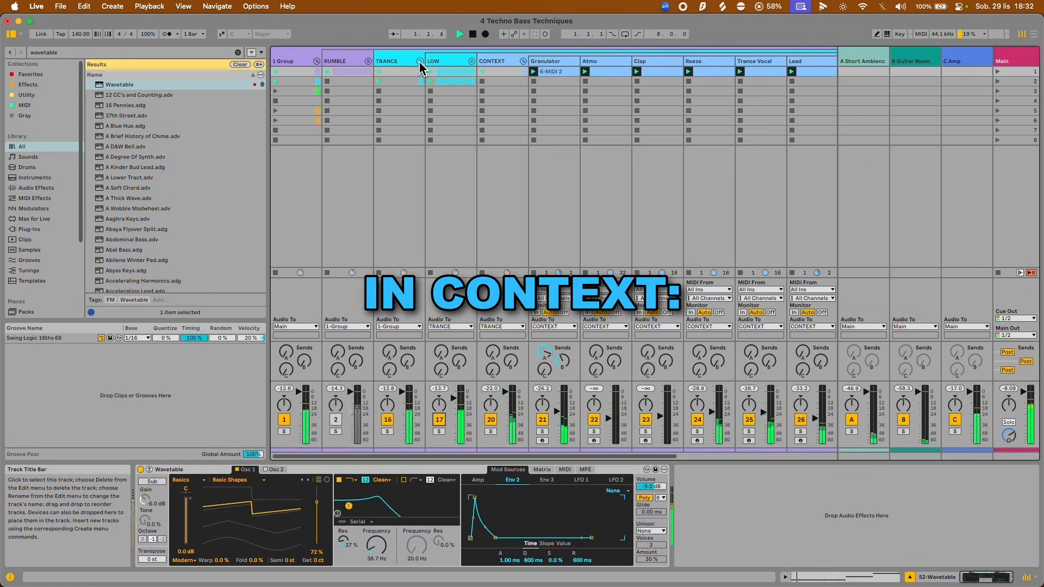
Listen to the TRANCE group in context, then fold it and preview the TAIL group.
scroll(571, 265, right, 3)
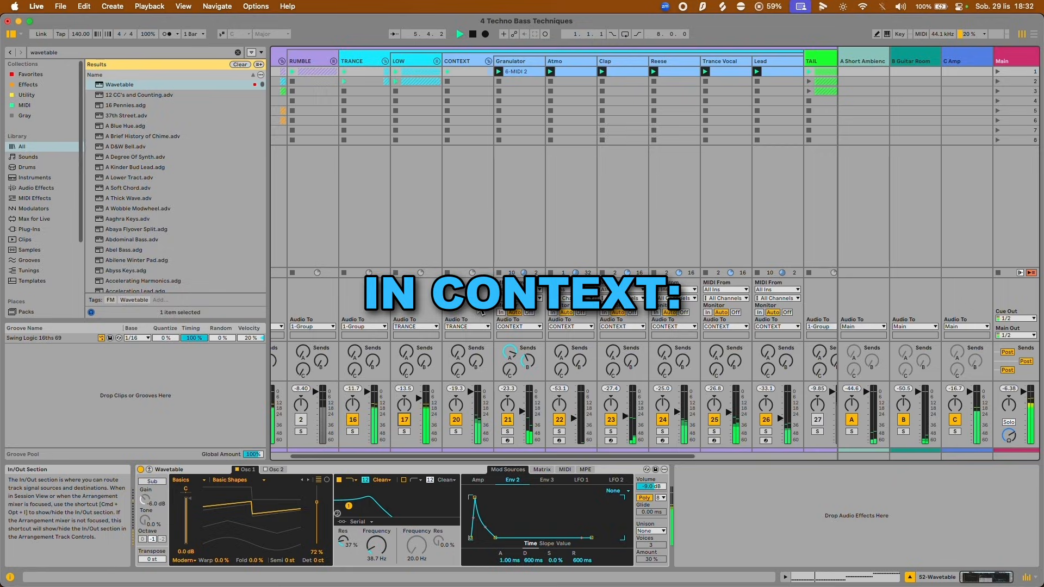
click(436, 62)
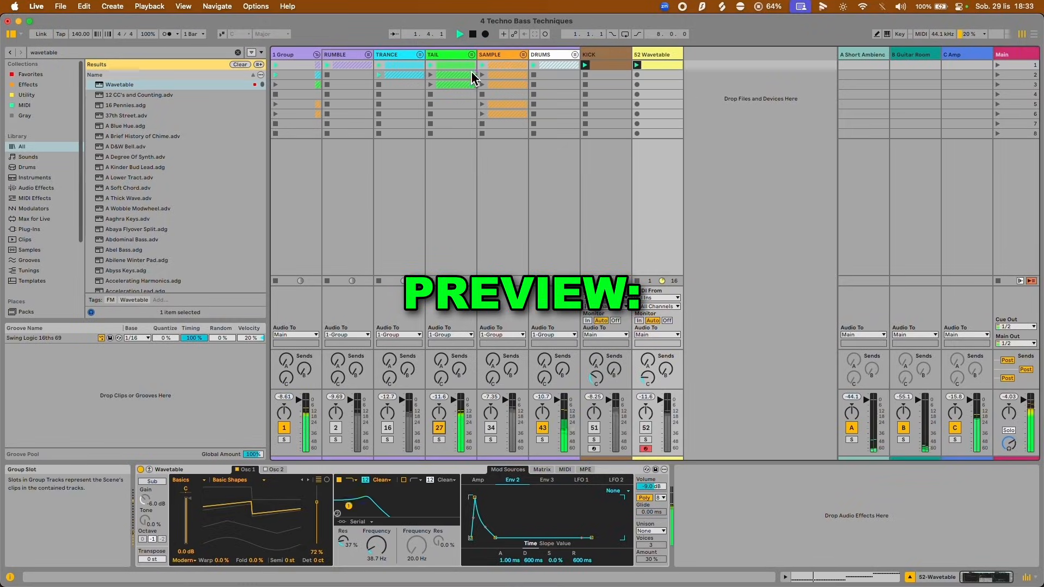
click(465, 162)
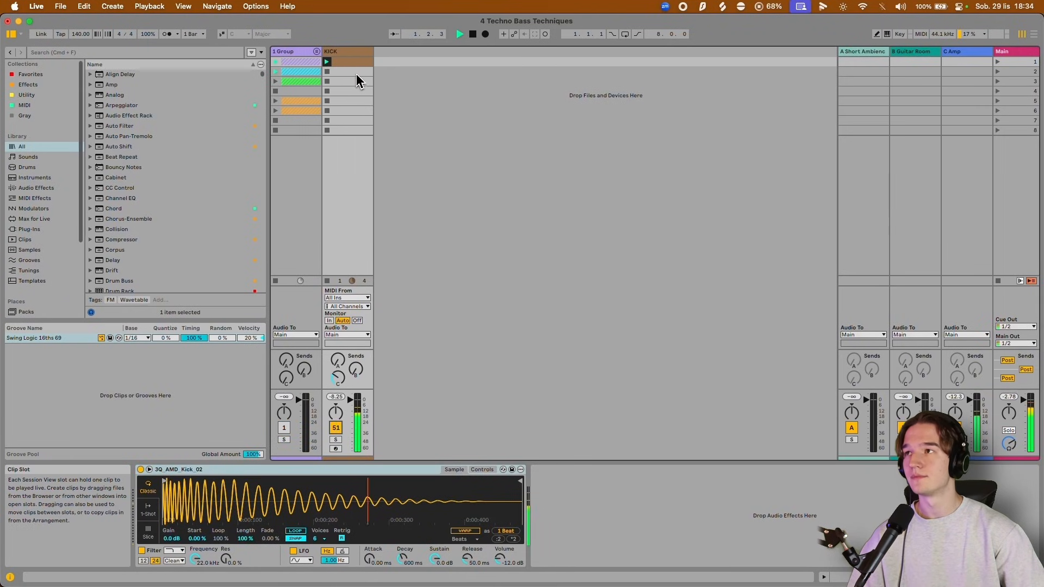
Stop playback and duplicate the KICK track.
click(348, 52)
key(space)
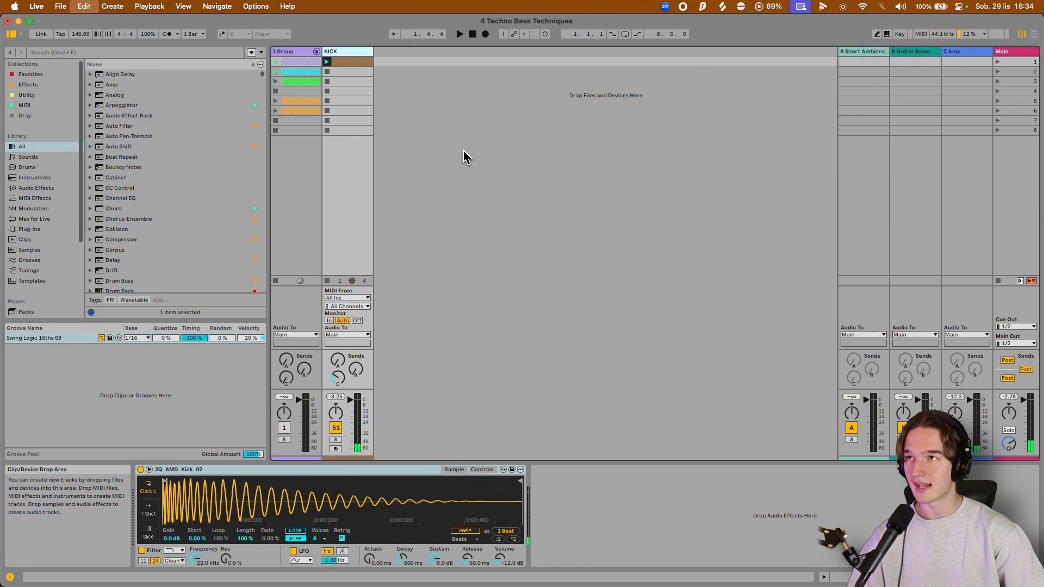
key(super+d)
Open the duplicated kick clip and shorten all its C3 notes to one sixteenth each.
click(402, 64)
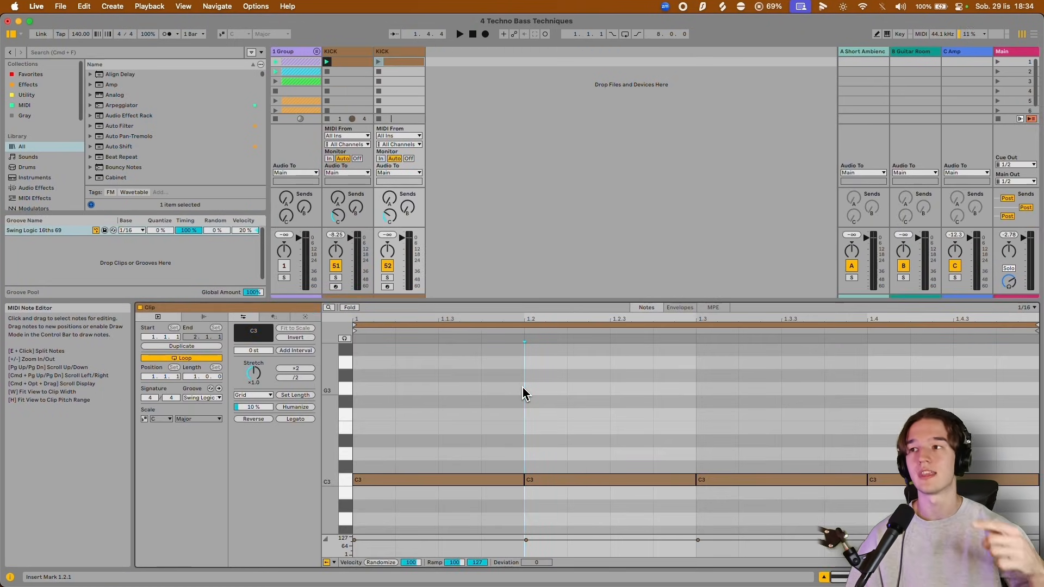
key(super+a)
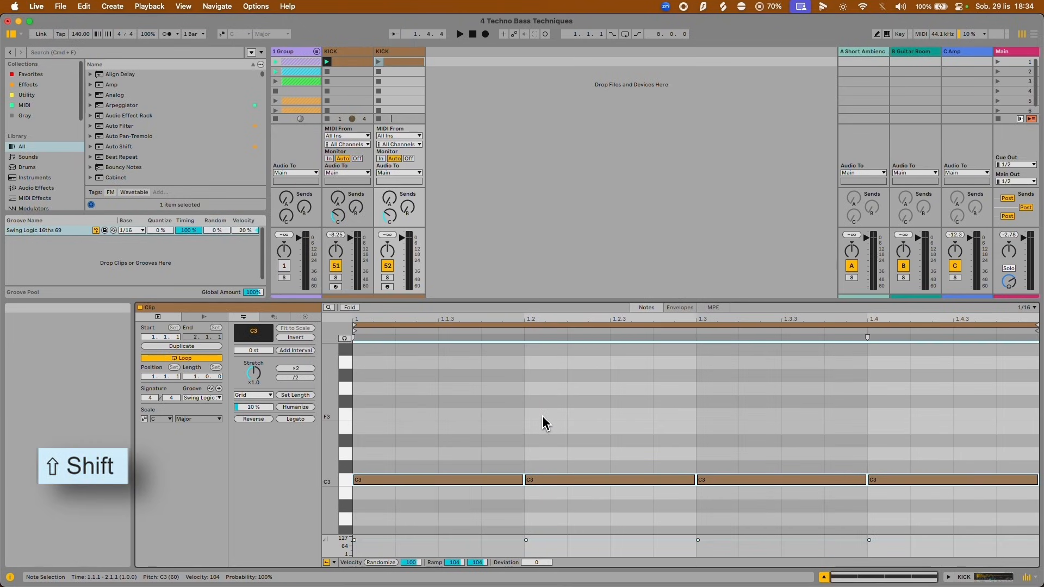
key(shift+Left)
key(shift+Left)
key(shift+Left)
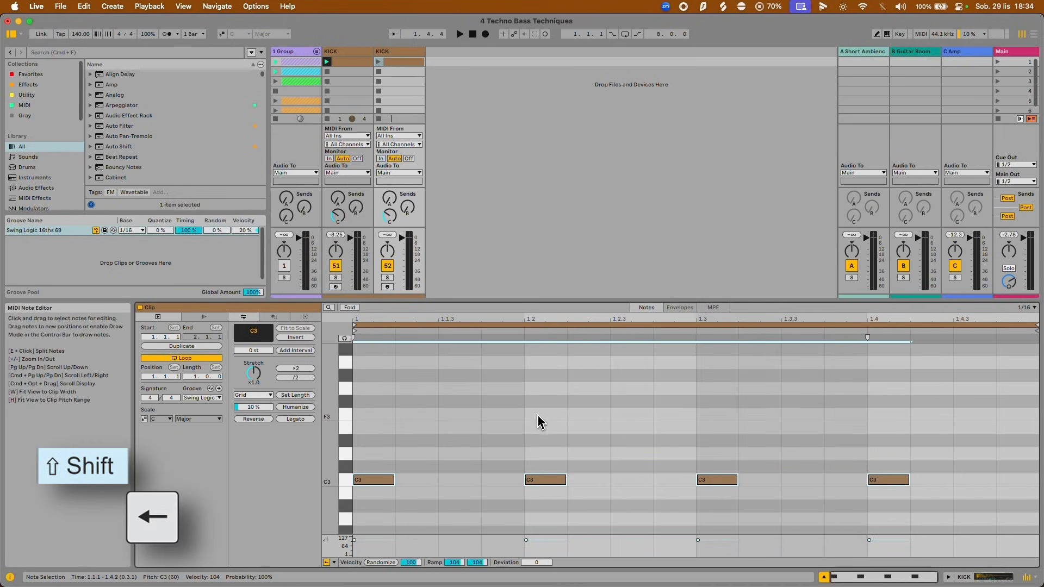
Duplicate the four short C3 notes three times to fill the bar with continuous sixteenths.
drag(378, 444, 954, 506)
key(super+d)
key(super+d)
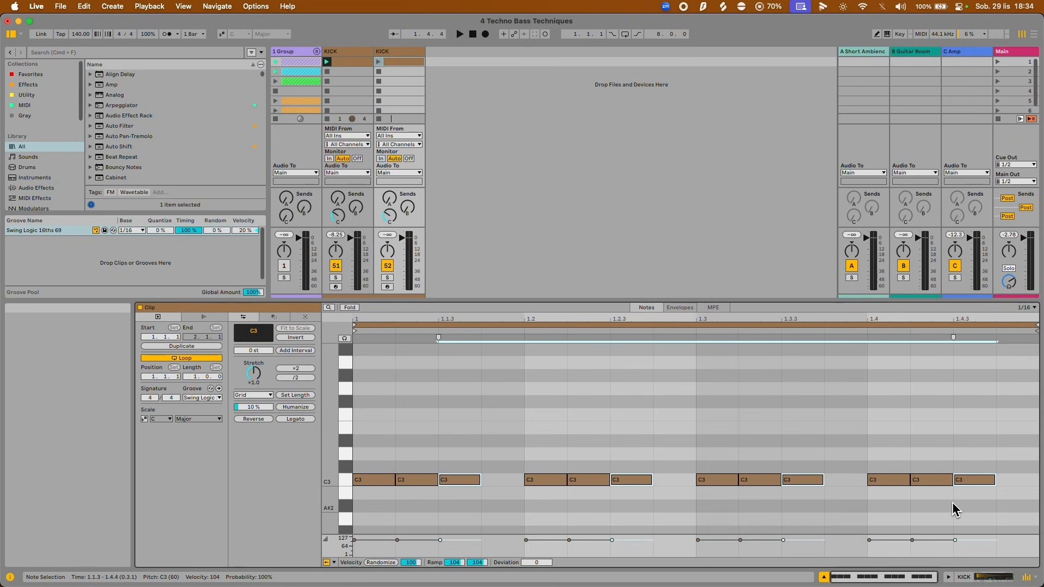
key(super+d)
click(520, 426)
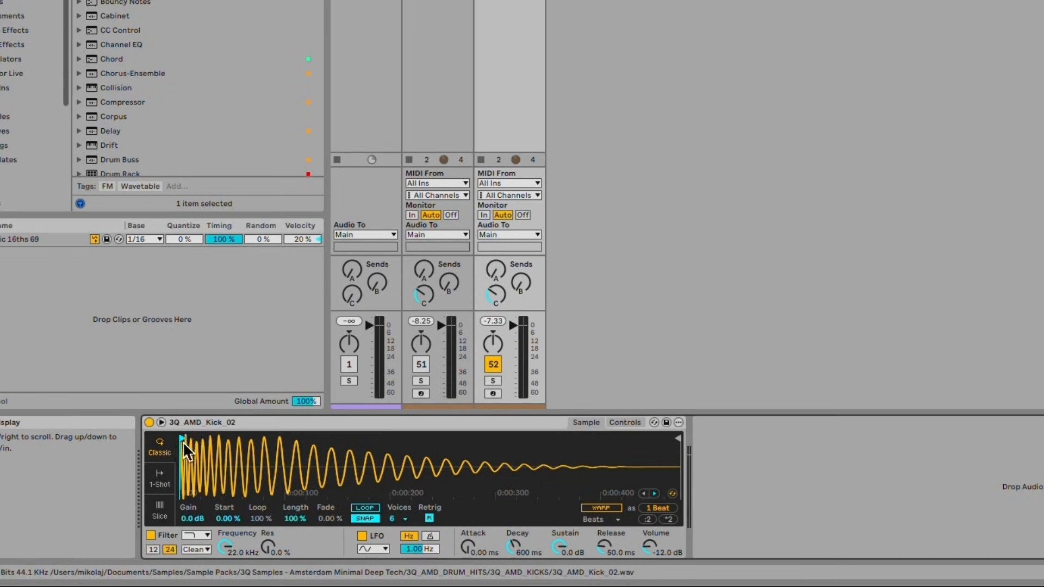
Move the duplicated kick's sample start past the initial transient and reactivate the original KICK track.
mouse_move(183, 439)
mouse_down()
mouse_move(237, 439)
mouse_move(192, 435)
mouse_up()
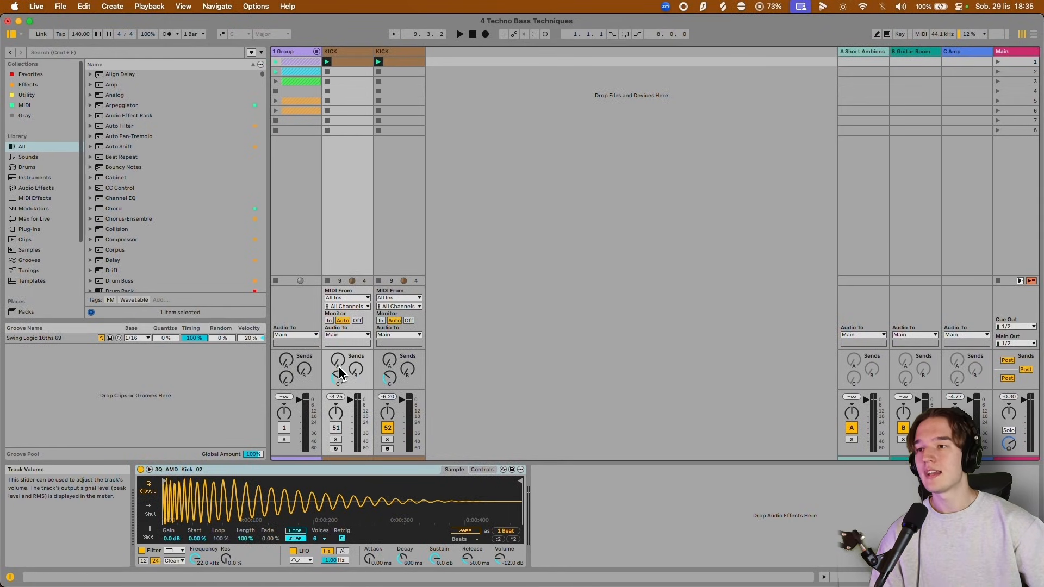
click(336, 430)
Deactivate the C3 notes on the four beats of the duplicated kick clip and play the pattern.
double_click(396, 64)
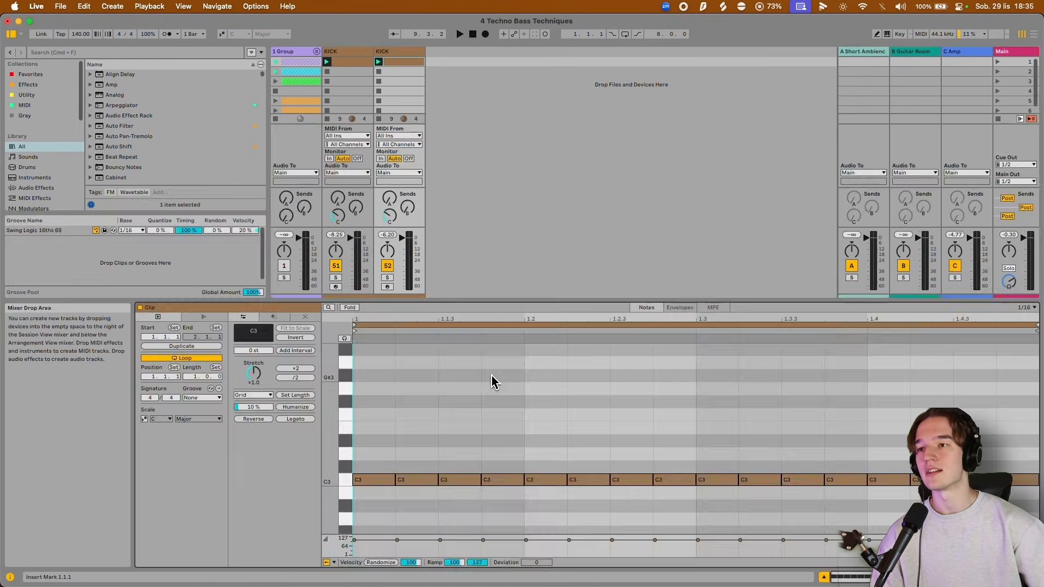
scroll(405, 425, down, 2)
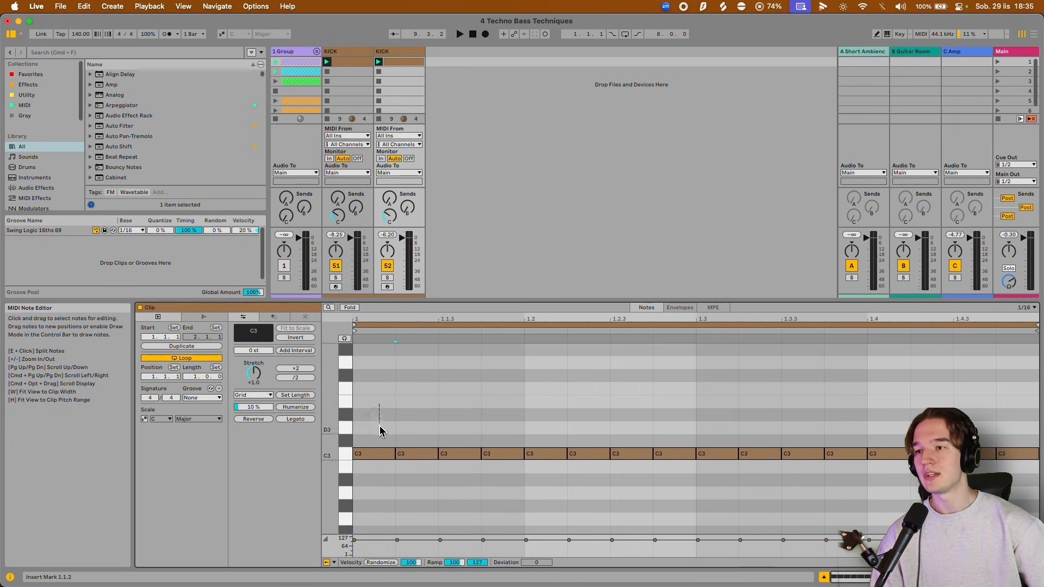
click(541, 454)
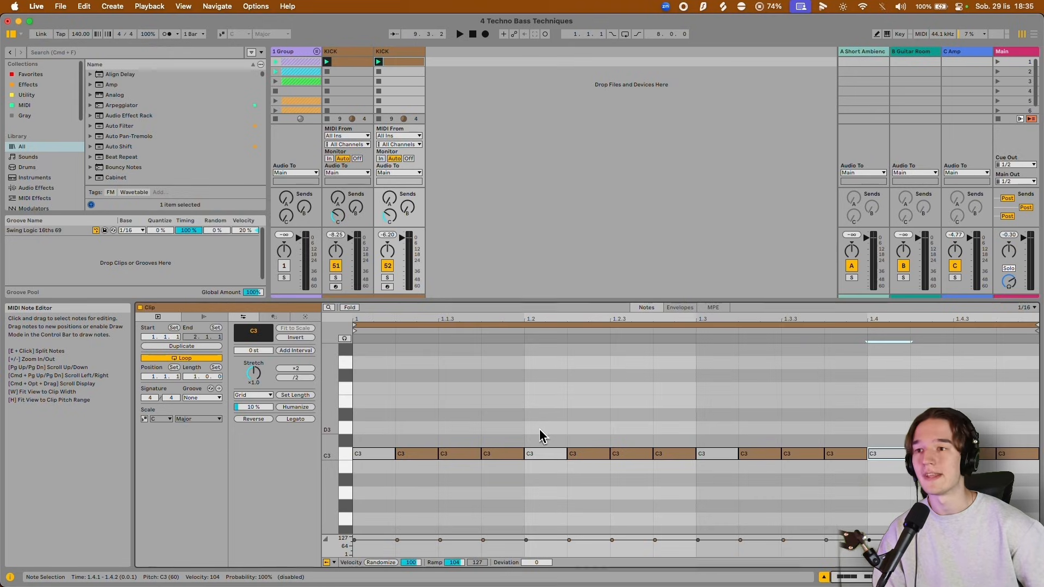
click(357, 387)
key(space)
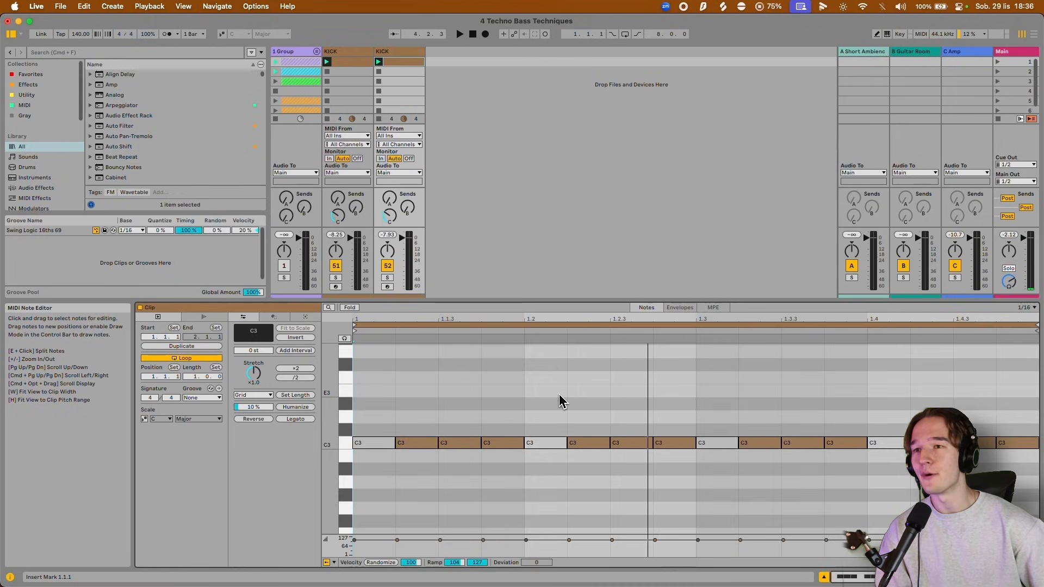
scroll(566, 375, up, 2)
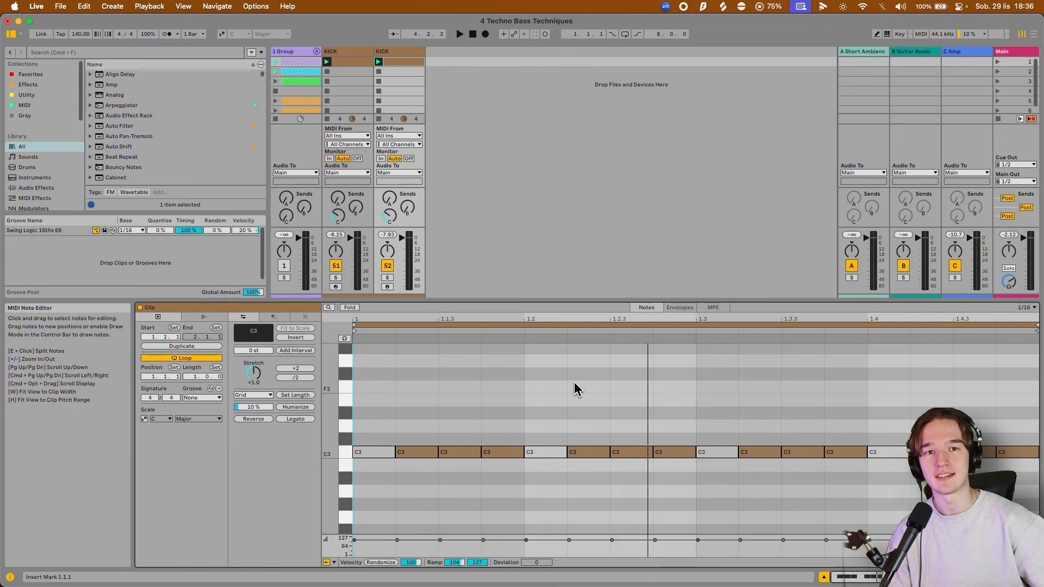
Raise the note at 1.1.2 by an octave to C4 and listen to the loop.
key(space)
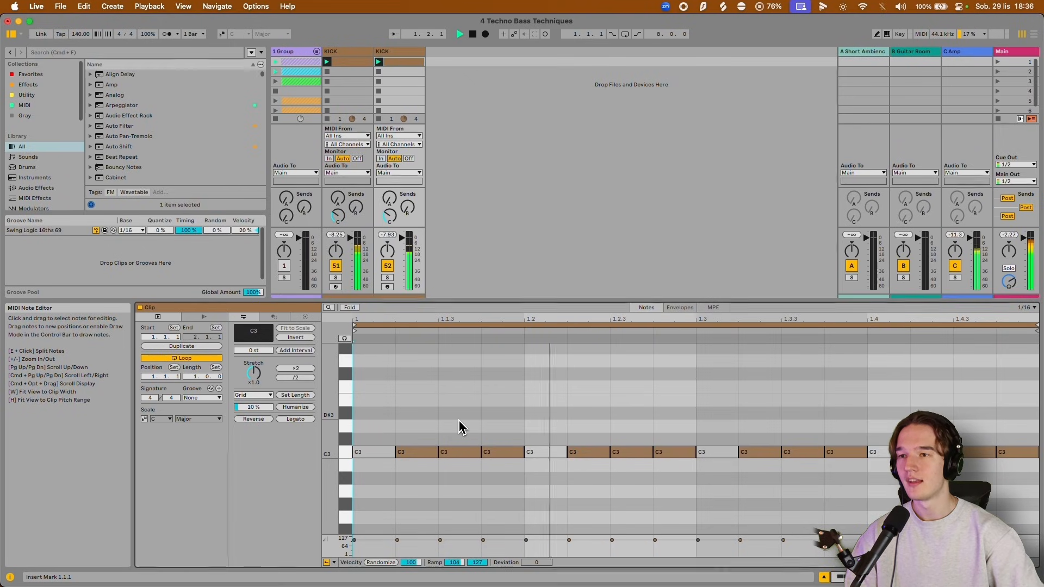
click(430, 453)
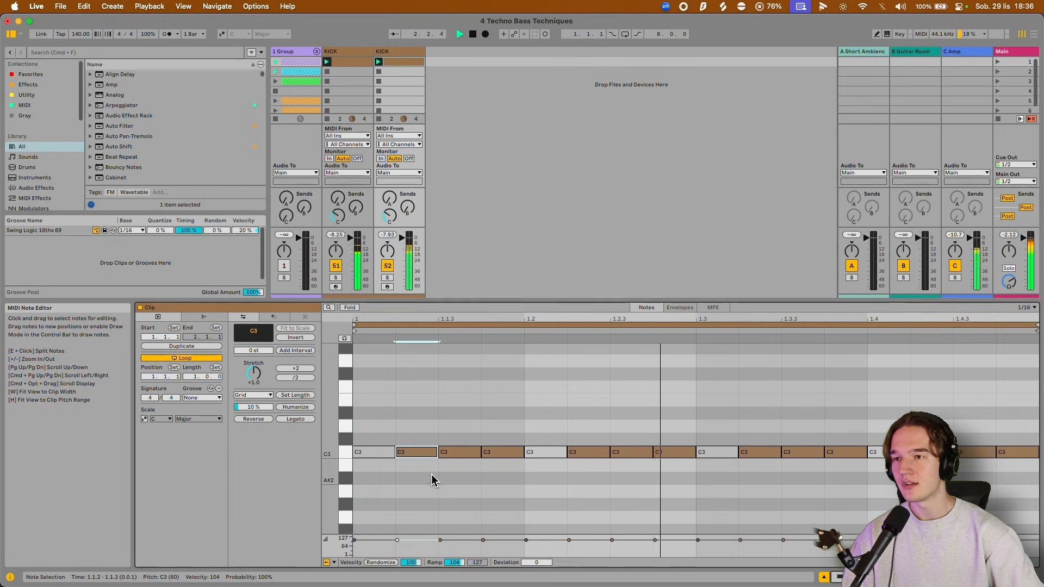
key(shift+Up)
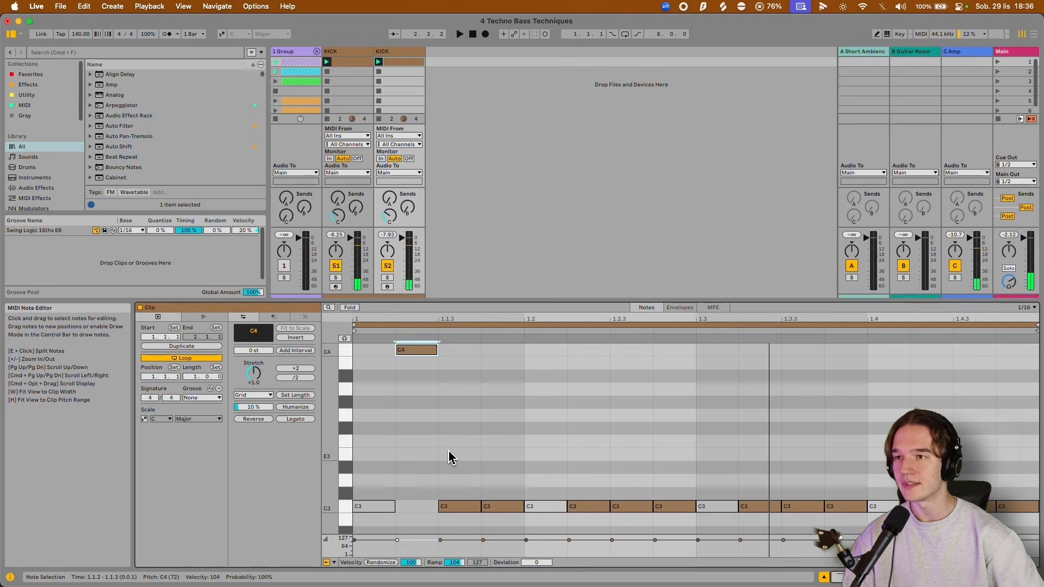
drag(460, 408, 474, 425)
key(space)
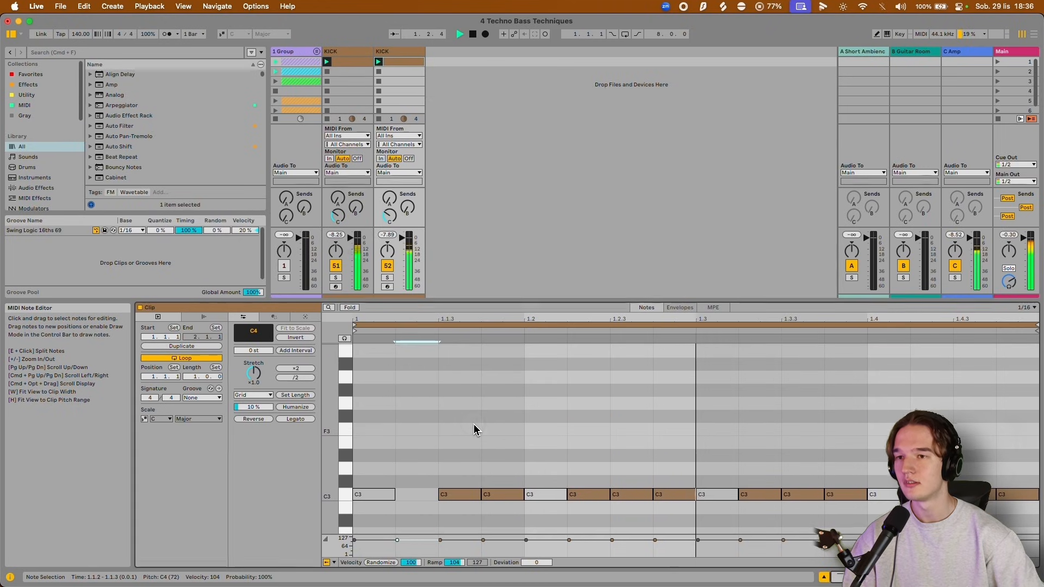
Lower the note at 1.2.3 by an octave to C2 during playback.
drag(544, 436, 654, 448)
click(631, 485)
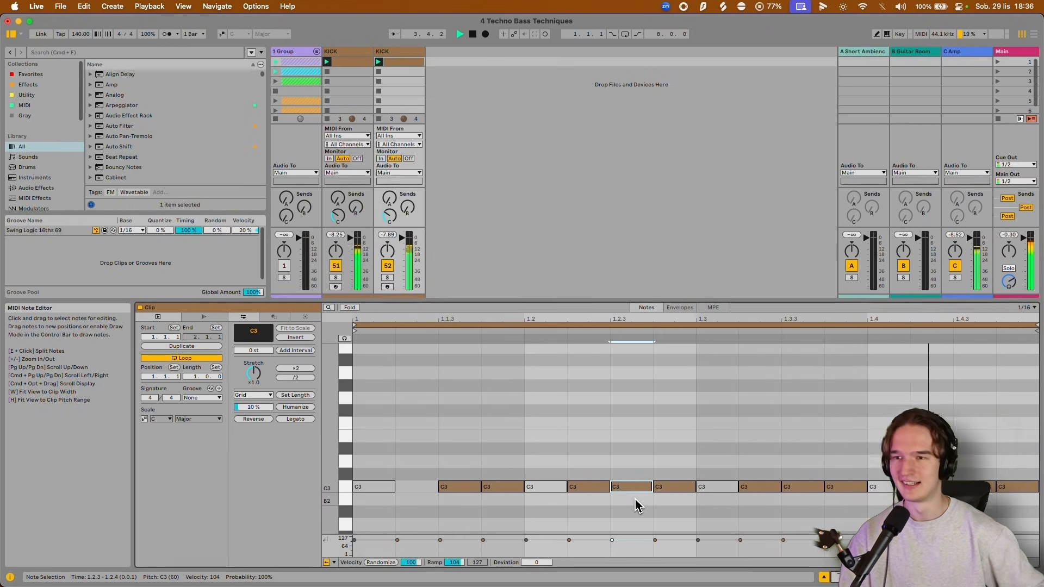
key(shift+Down)
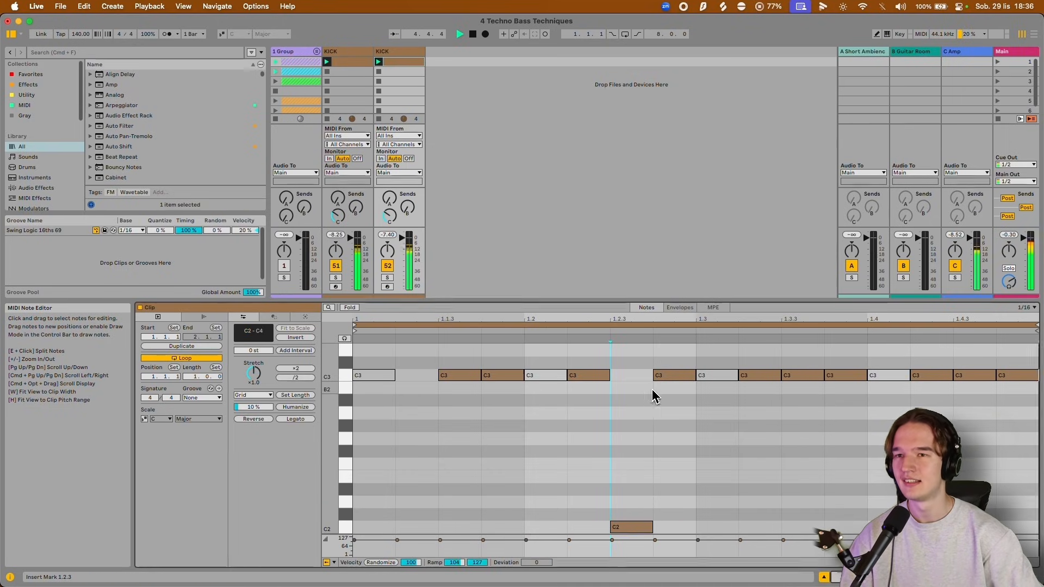
drag(652, 396, 642, 427)
Raise the note at 1.3.3 by an octave to C4.
scroll(654, 402, down, 3)
click(804, 434)
key(shift+Up)
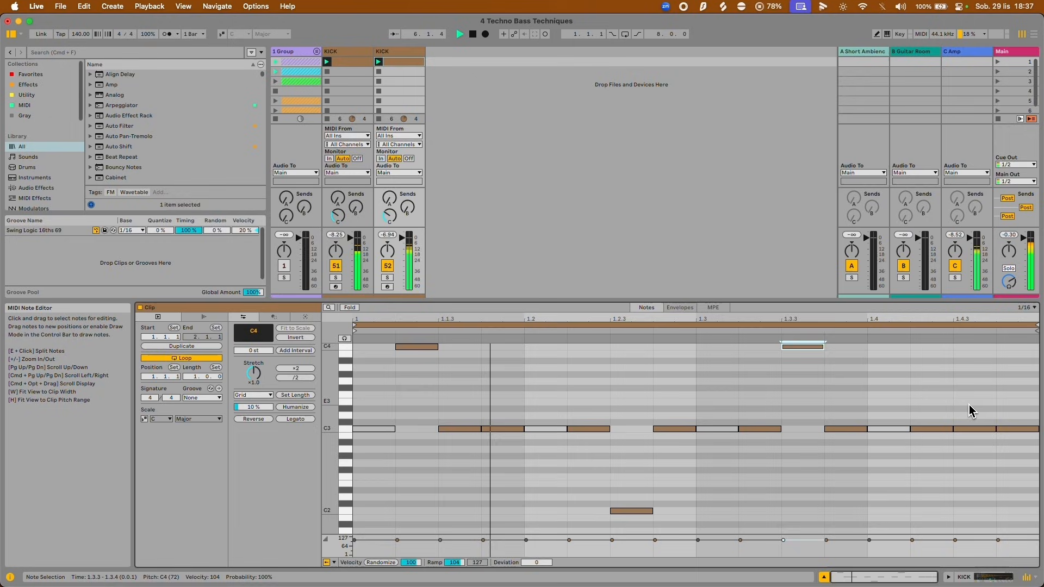
Move the note at 1.4.2 to F#2 and 1.4.3 to F#3, return 1.2.4 to C3, and stop playback.
click(936, 429)
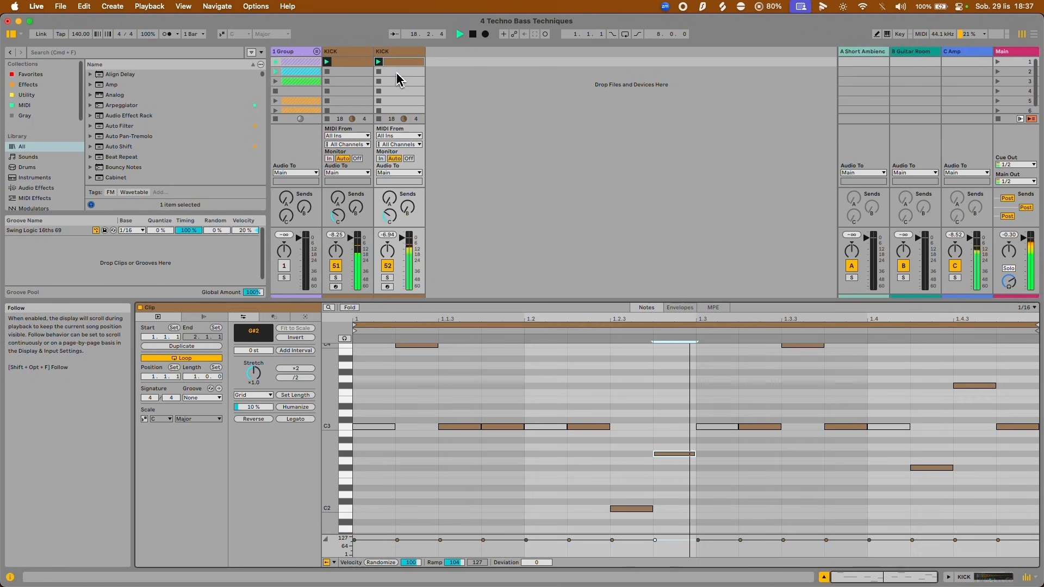
drag(671, 455, 667, 433)
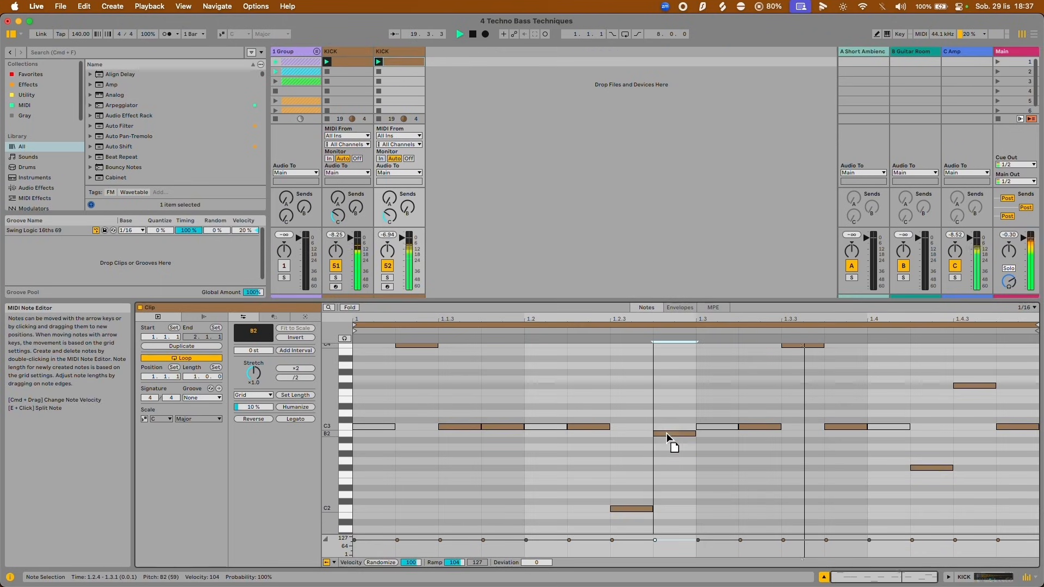
click(632, 398)
scroll(647, 392, up, 1)
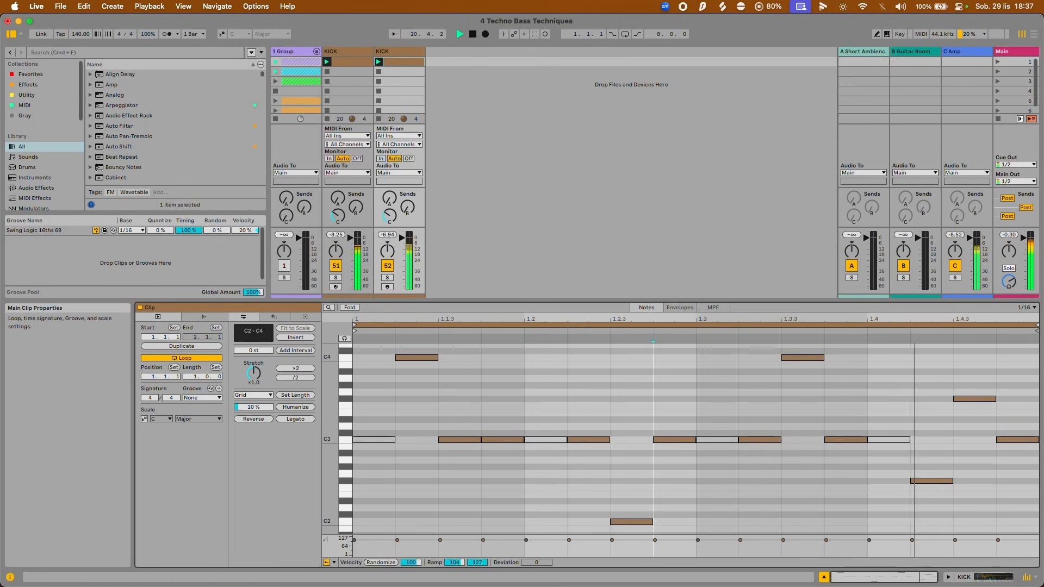
key(space)
click(527, 375)
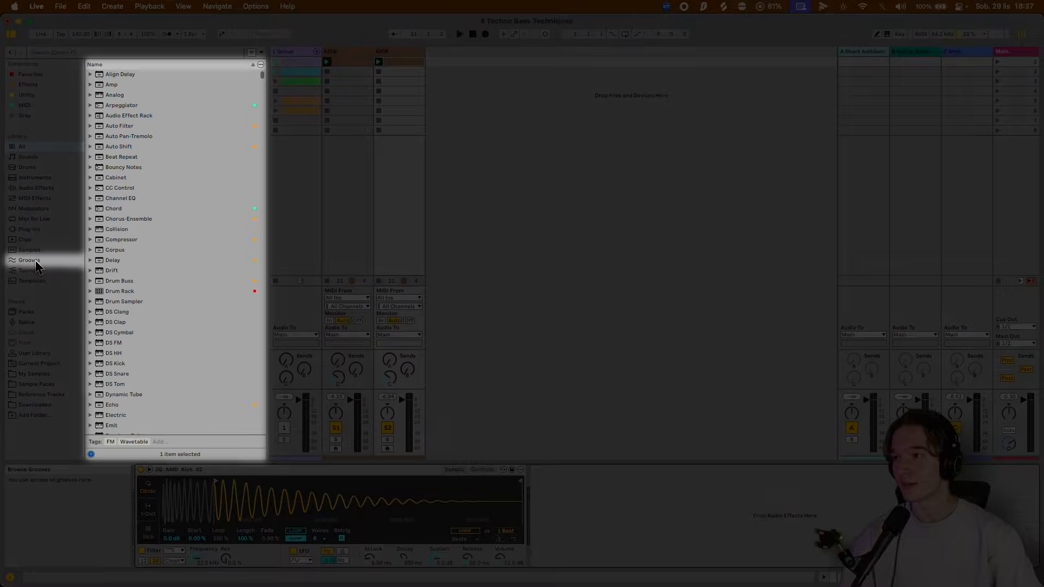
Find the Swing 16ths 59 groove in the library, apply it to the duplicated kick clip and play the result.
click(30, 260)
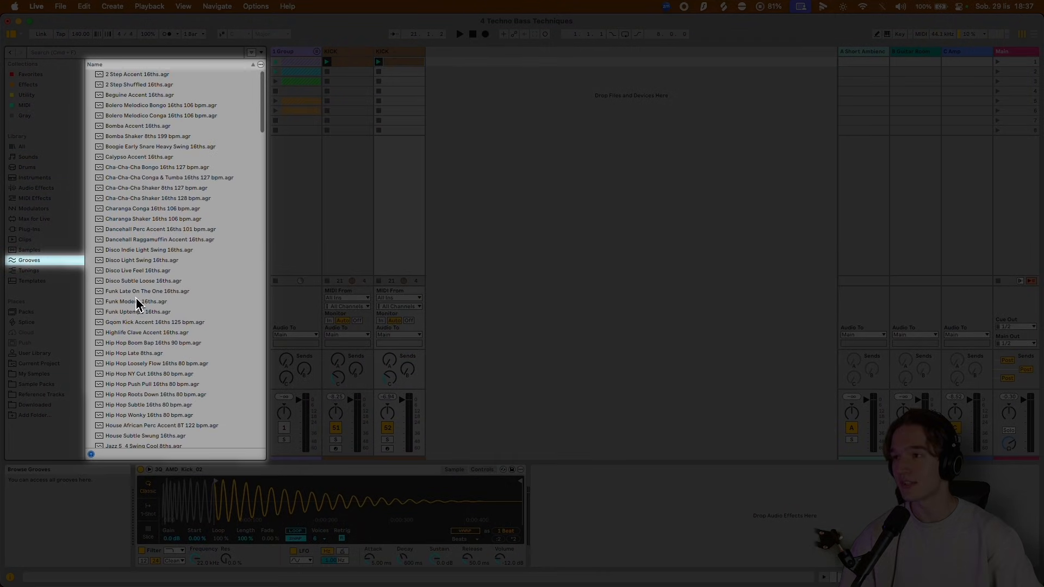
scroll(138, 305, down, 15)
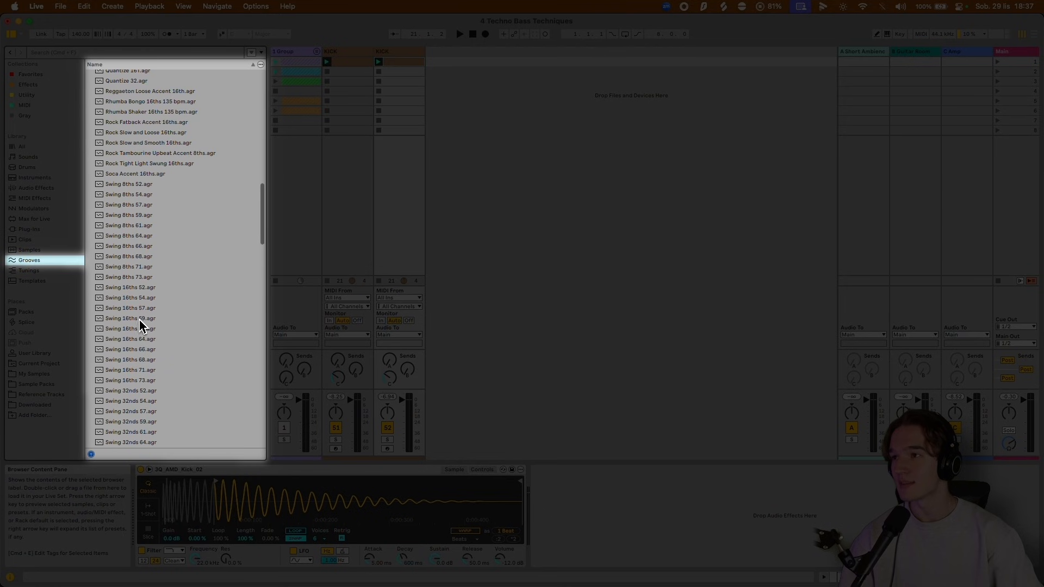
click(129, 321)
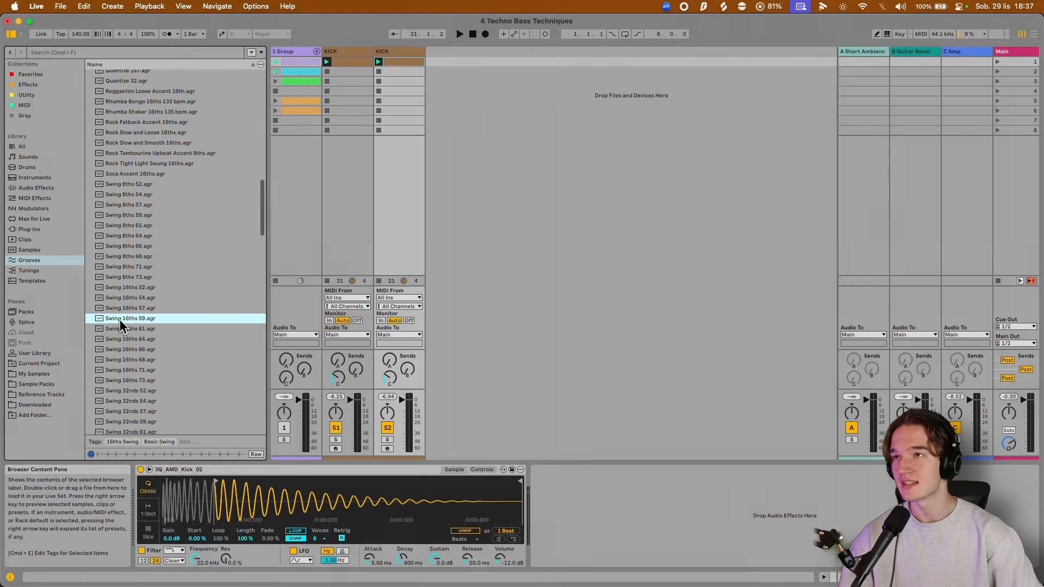
drag(400, 61, 401, 63)
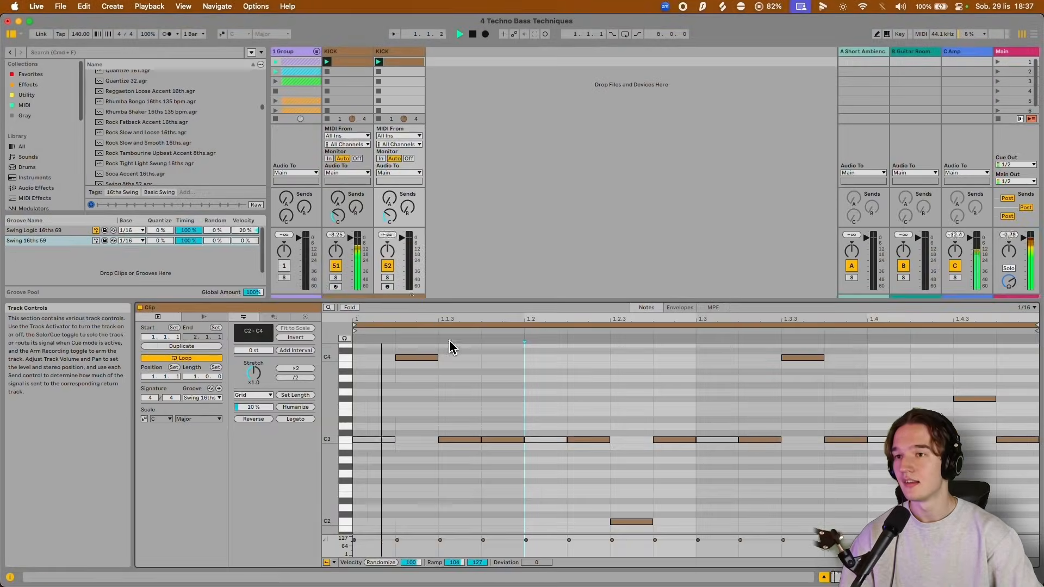
scroll(511, 381, down, 2)
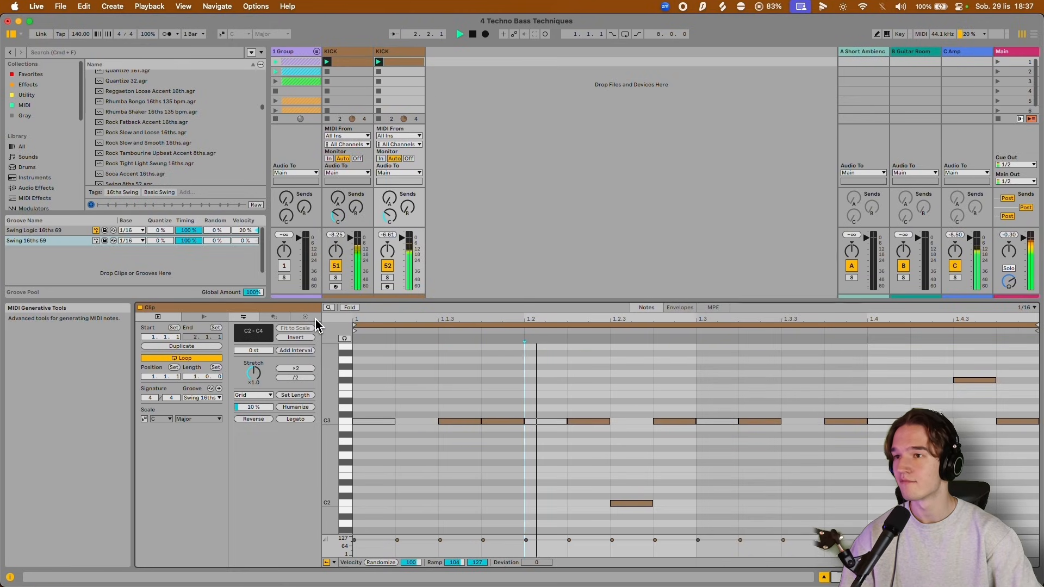
drag(496, 369, 517, 405)
scroll(531, 394, down, 2)
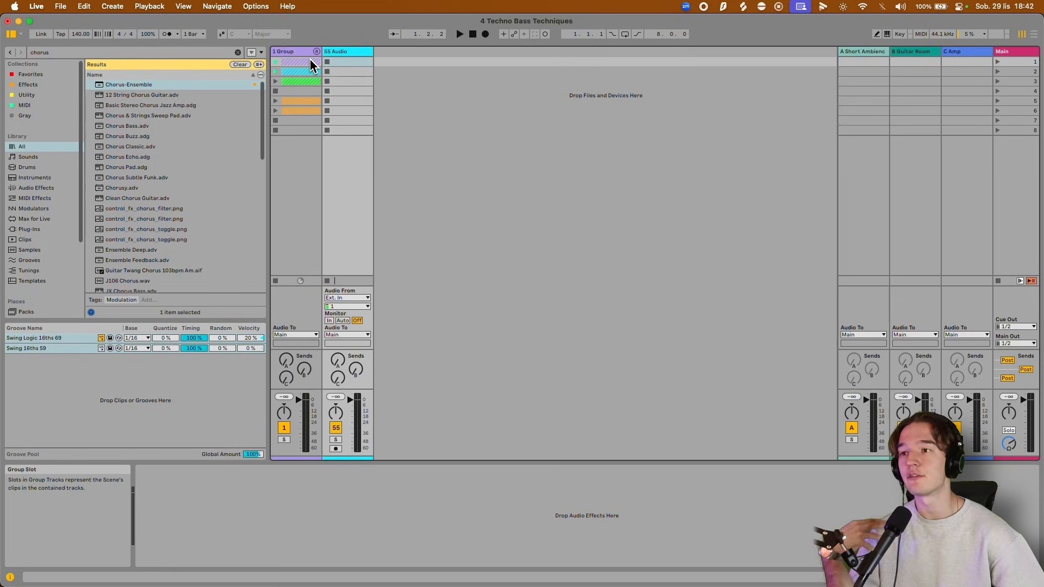
Search the library for "olympic" and place the Olympic Runners sample in the first slot of the audio track.
click(237, 53)
text(olympic)
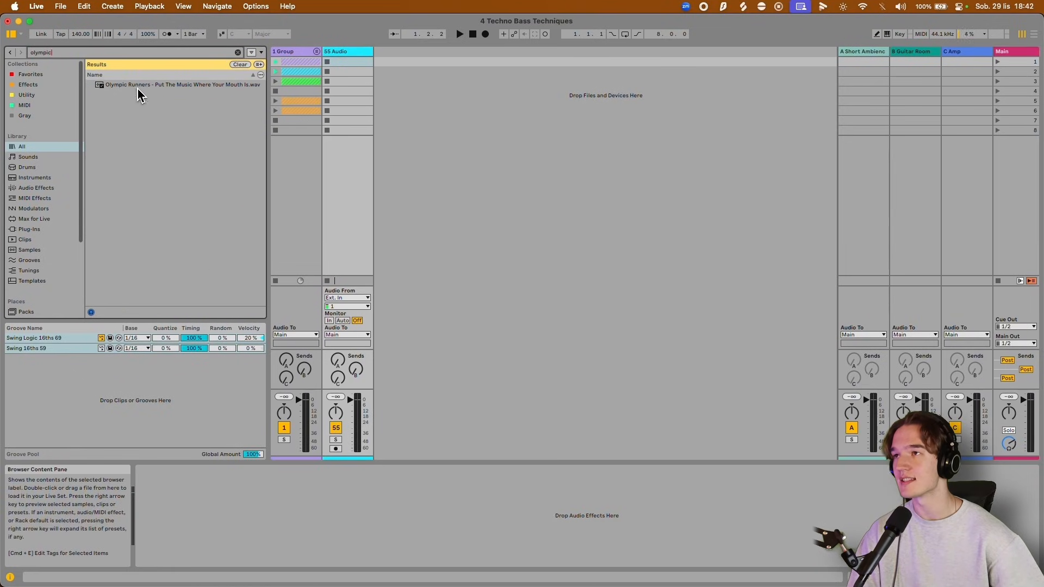
click(135, 86)
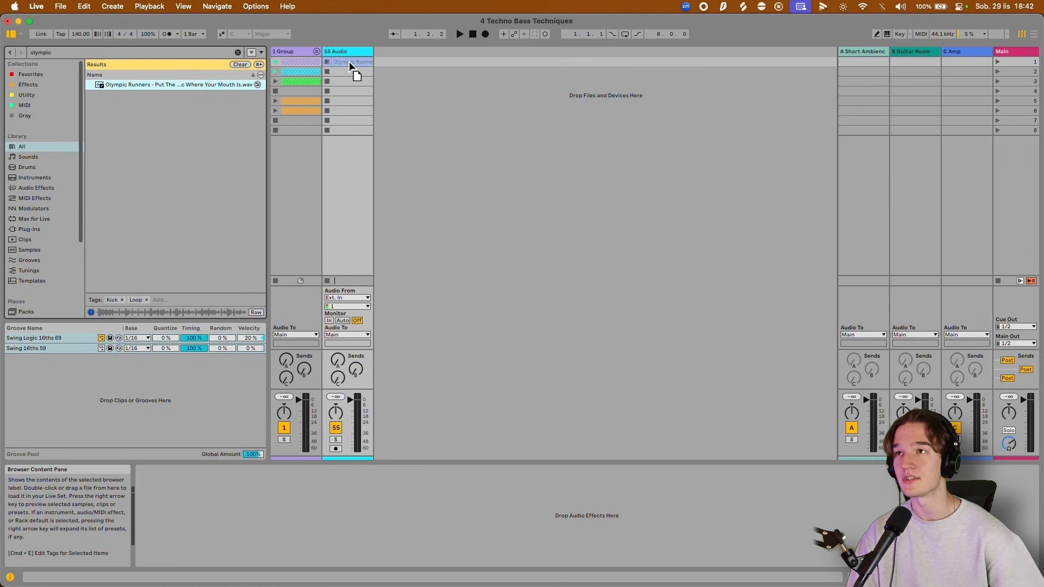
drag(350, 64, 348, 65)
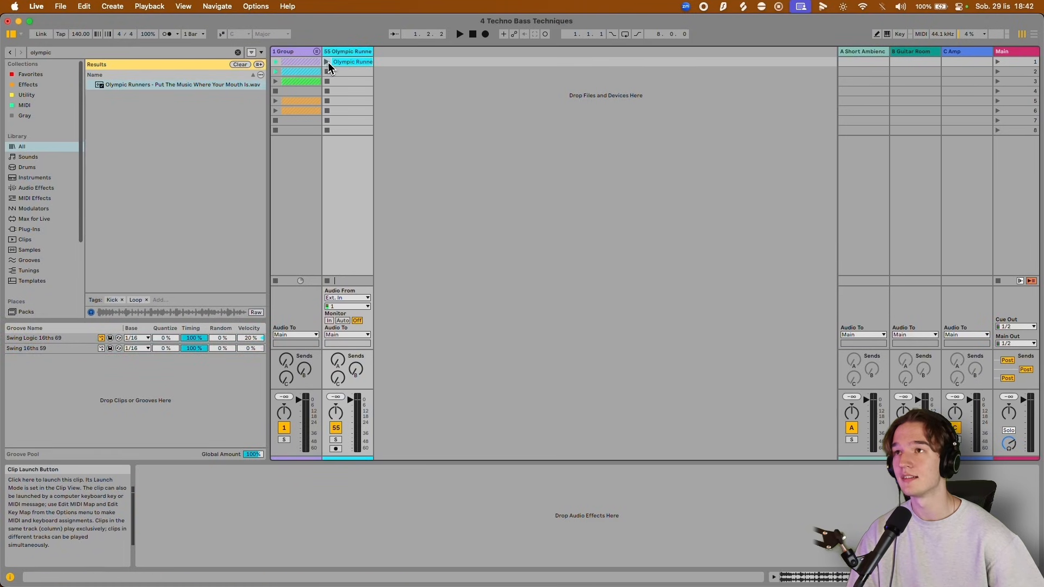
Launch and open the Olympic Runners clip, and shift its opening warp marker so the first strong hit falls on 1.1.1.
click(328, 62)
double_click(343, 66)
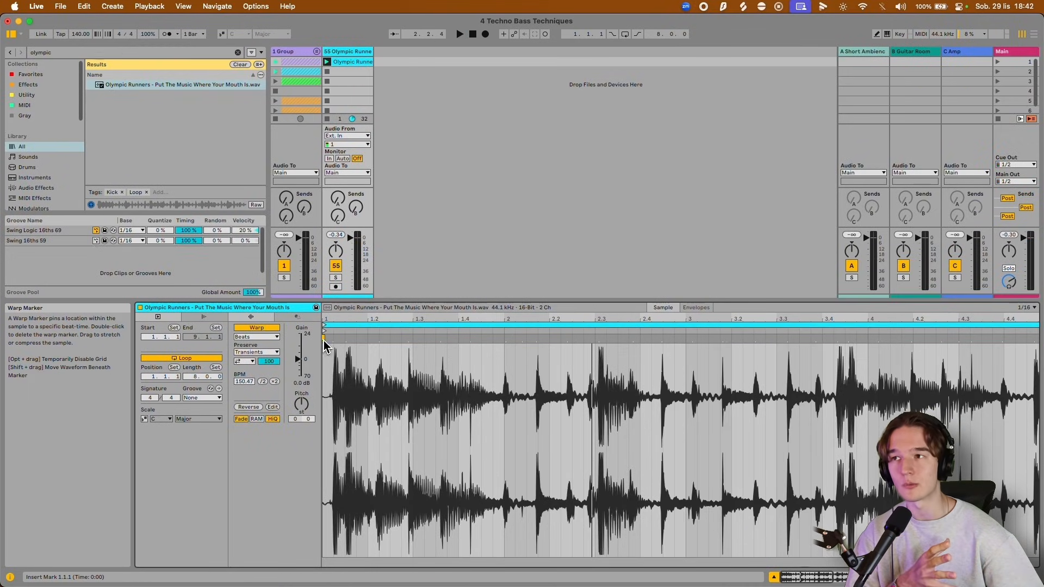
mouse_move(324, 340)
mouse_down()
mouse_move(309, 339)
mouse_move(420, 341)
mouse_move(694, 397)
mouse_move(745, 391)
mouse_up()
scroll(428, 363, up, 5)
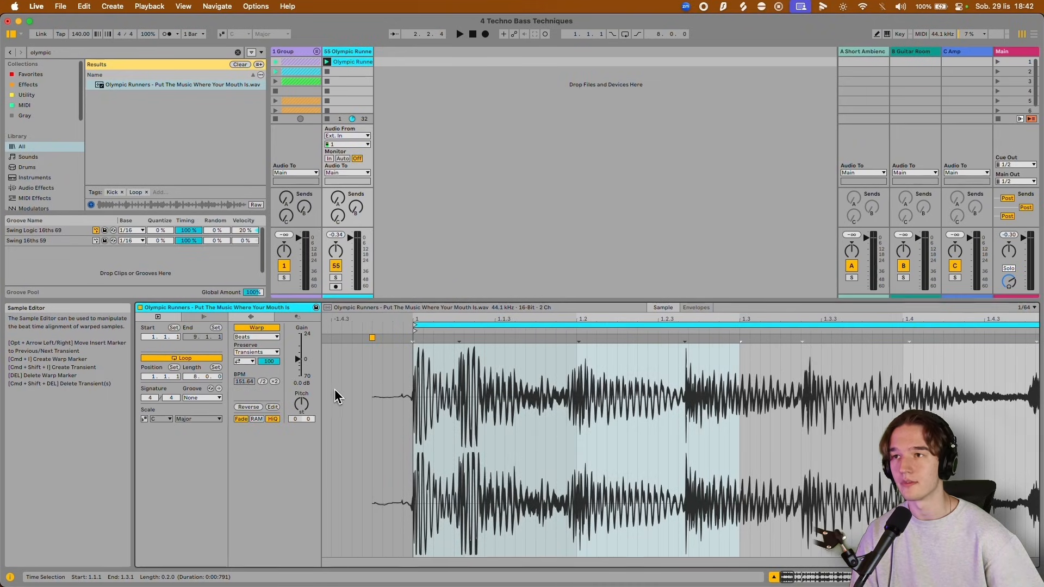
Loop the clip's first two beats, from 1.1.1 to 1.3.1, and audition the loop.
scroll(334, 390, down, 5)
drag(357, 383, 473, 387)
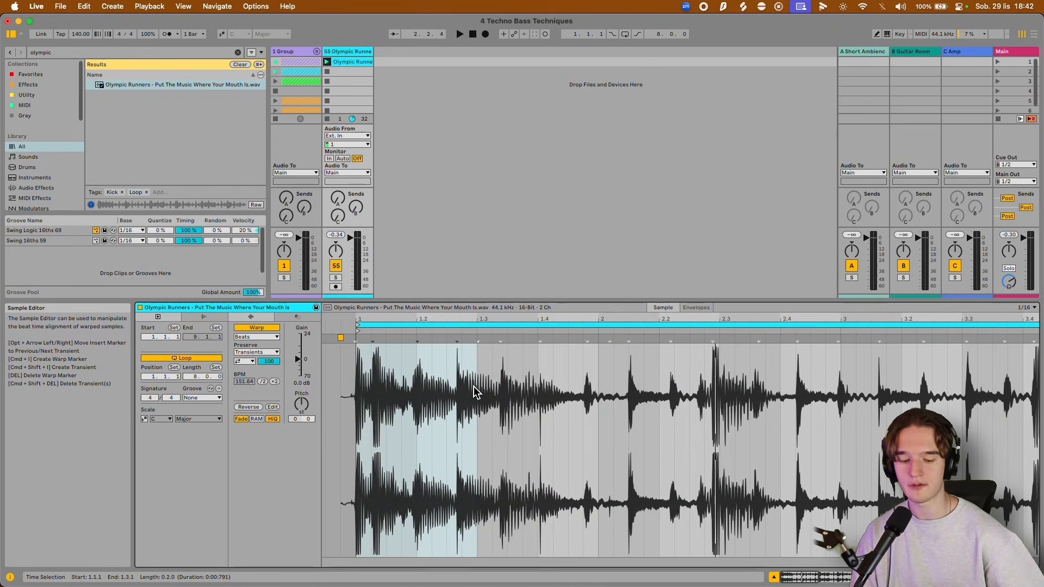
key(ctrl+l)
key(space)
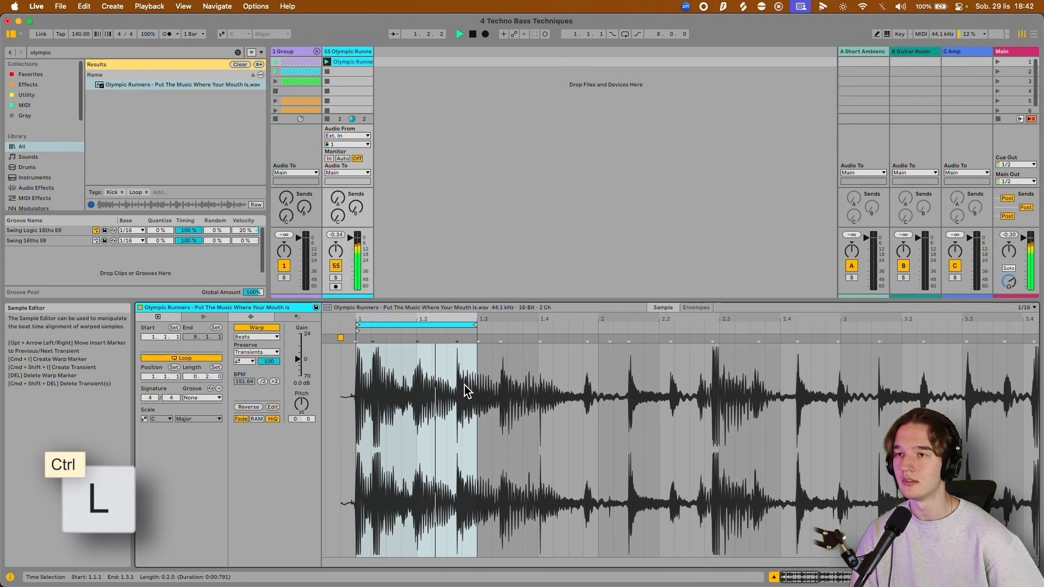
click(474, 378)
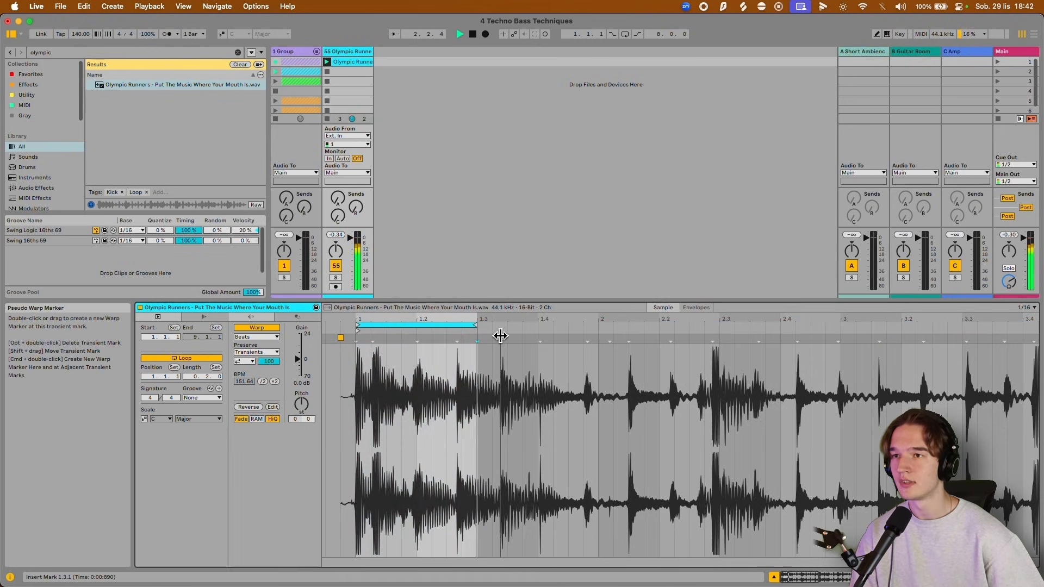
key(space)
Warp the loop's hits onto 1.1.1, 1.2.1 and 1.3.1 with warp markers and play the tightened loop.
drag(455, 339, 473, 341)
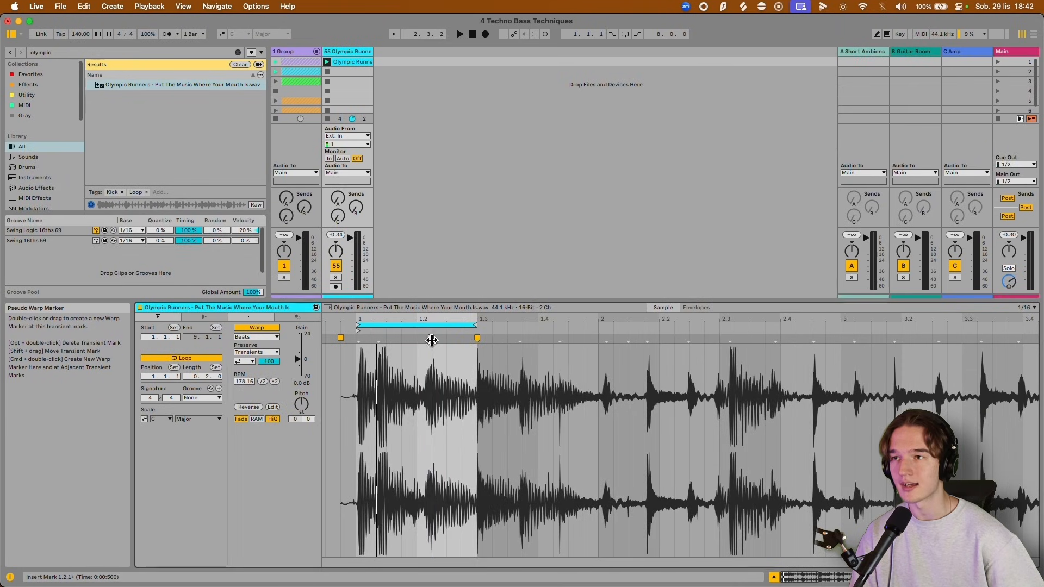
scroll(343, 356, up, 3)
drag(385, 341, 380, 341)
drag(531, 341, 505, 341)
scroll(497, 364, down, 3)
key(space)
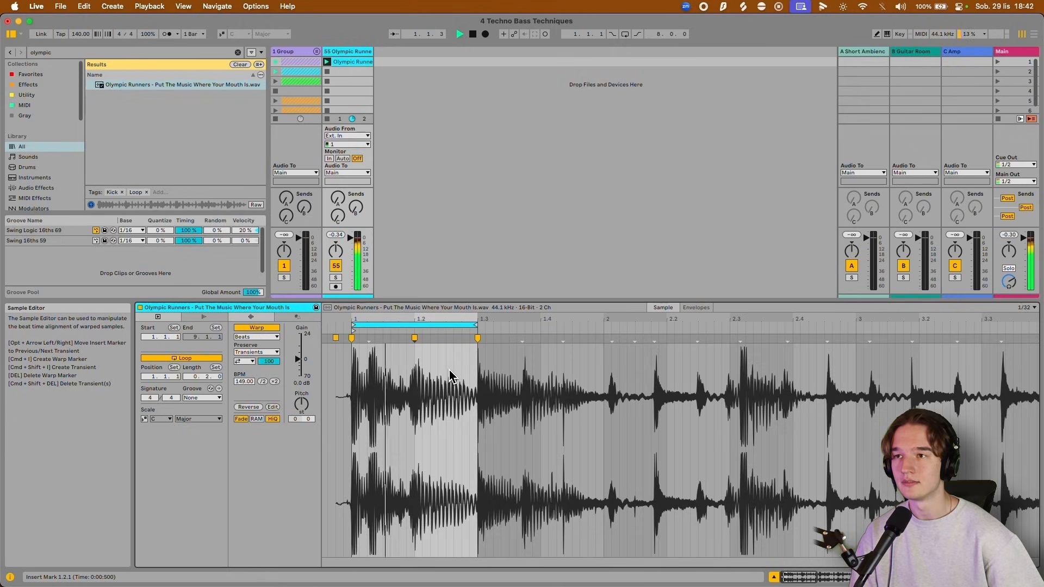
double_click(476, 338)
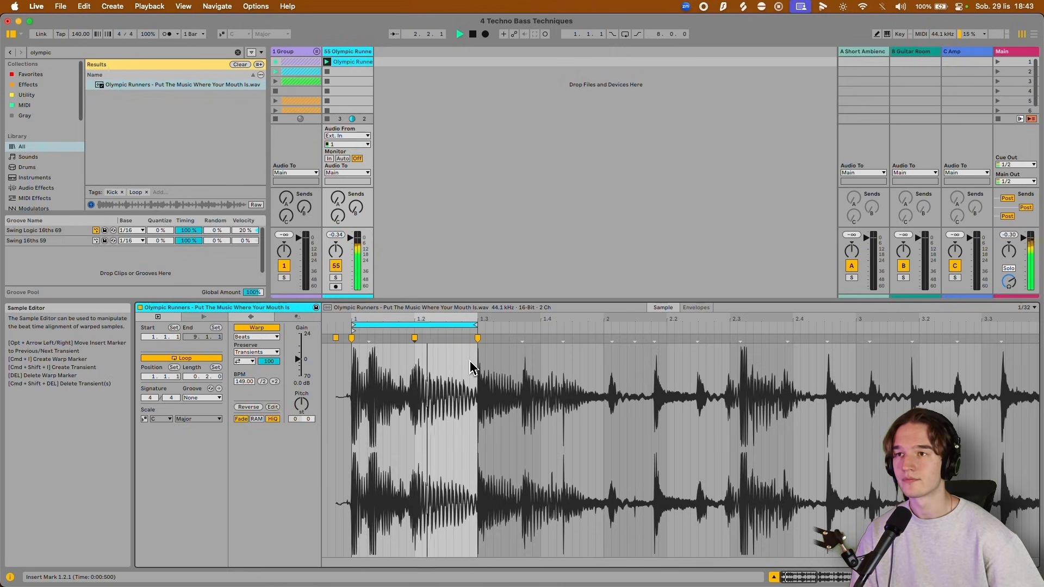
Add Auto Filter to the Olympic Runners track and lower its low-pass cutoff to 278 Hz during playback.
key(shift+Tab)
key(super+f)
text(aut)
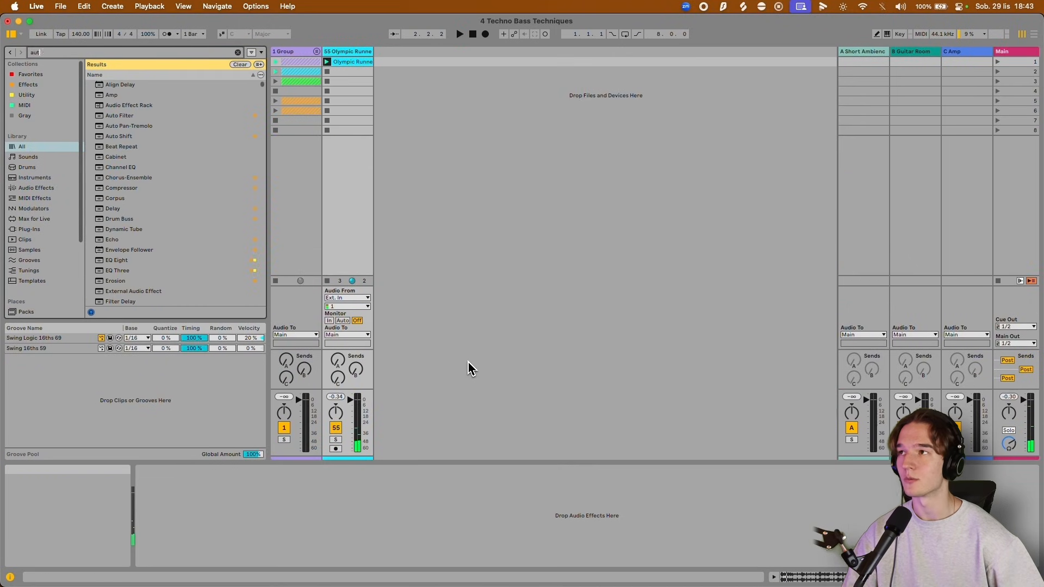
text(o filt)
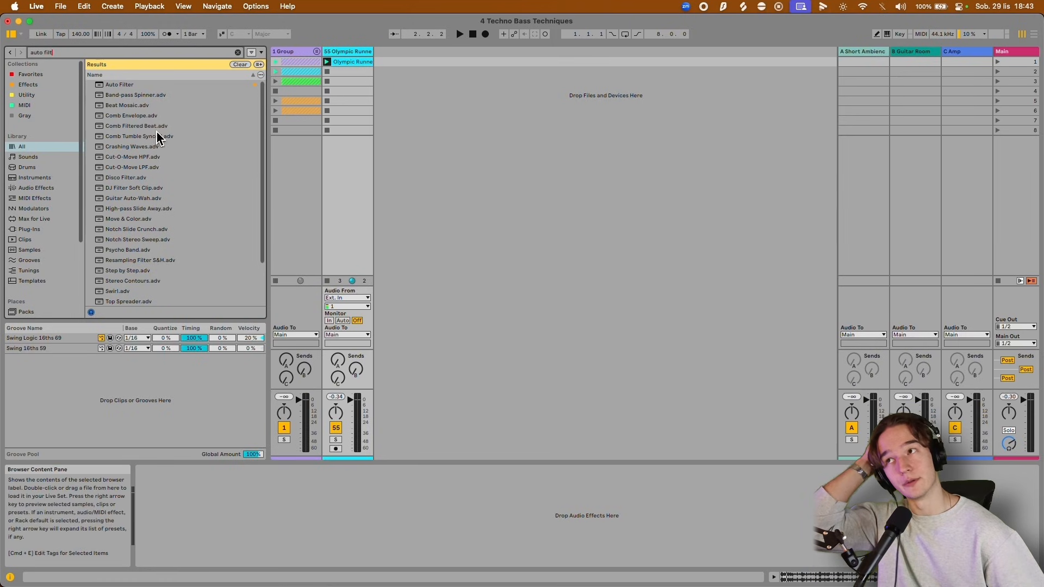
double_click(131, 85)
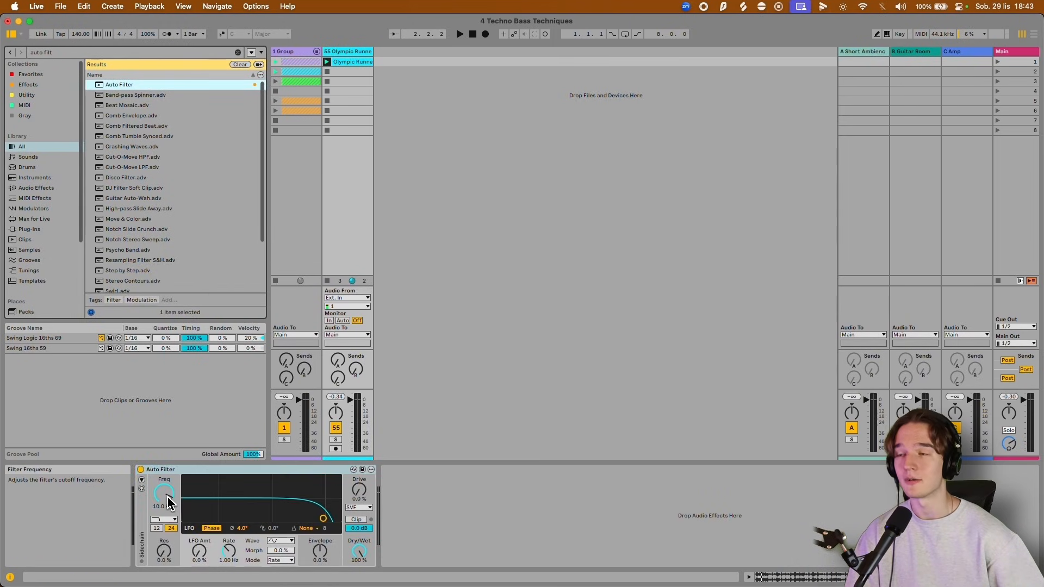
key(space)
drag(168, 501, 168, 533)
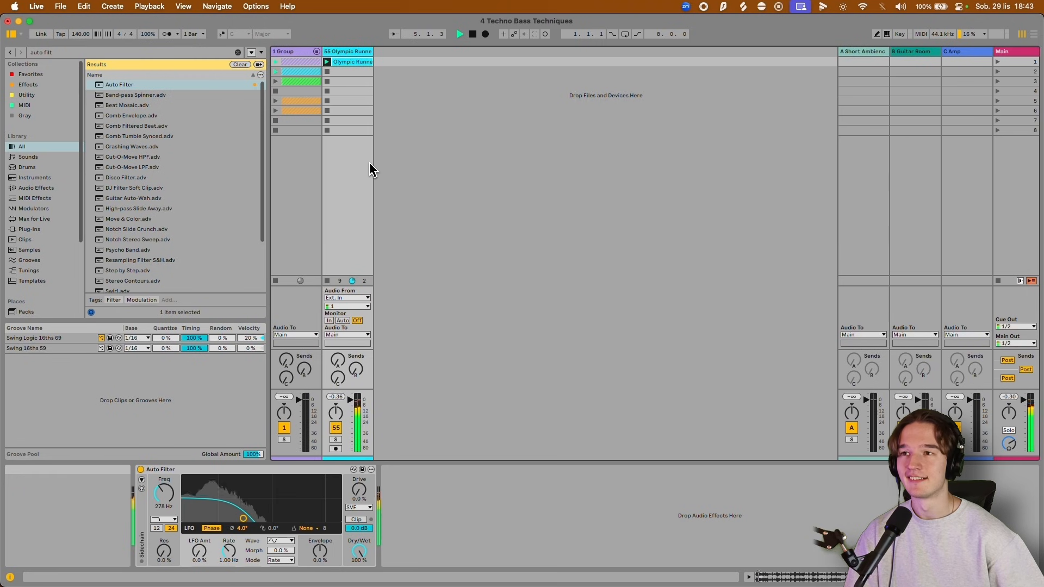
Move the Olympic Runners clip's loop to the two beats from 1.2.1 to 1.4.1 while listening.
key(shift+Tab)
key(space)
drag(455, 324, 541, 329)
key(space)
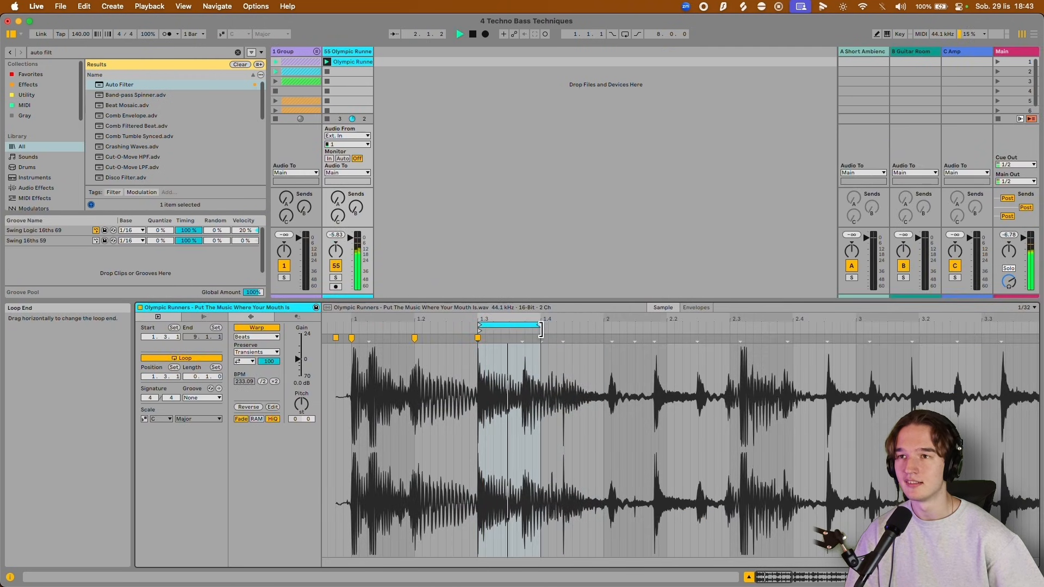
drag(478, 326, 415, 326)
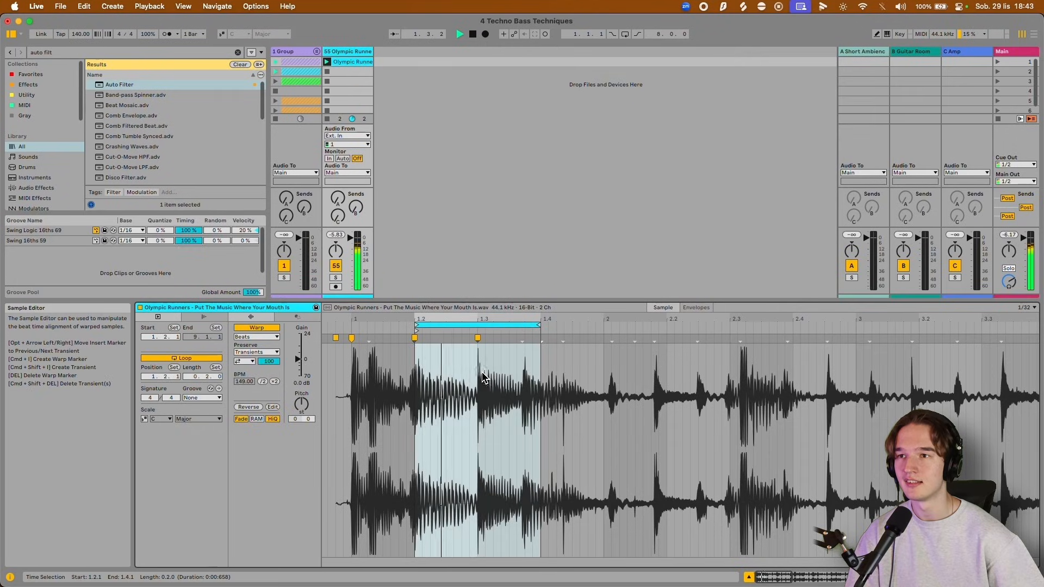
click(478, 375)
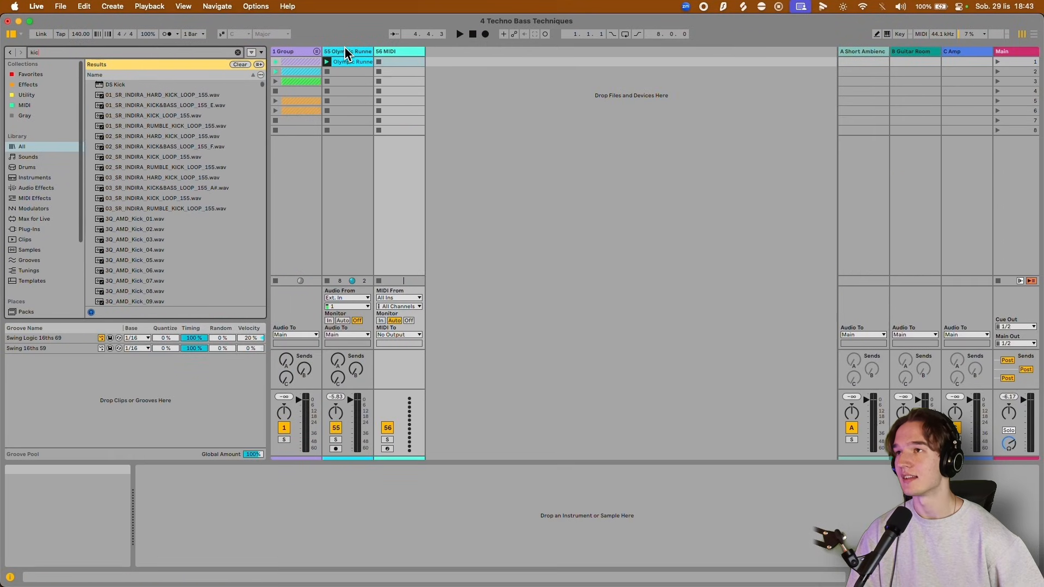
Load the 3Q_AMD_Kick_02.wav sample on the new MIDI track and play it with a one-bar clip of C3 quarter notes.
key(BackSpace)
key(BackSpace)
key(BackSpace)
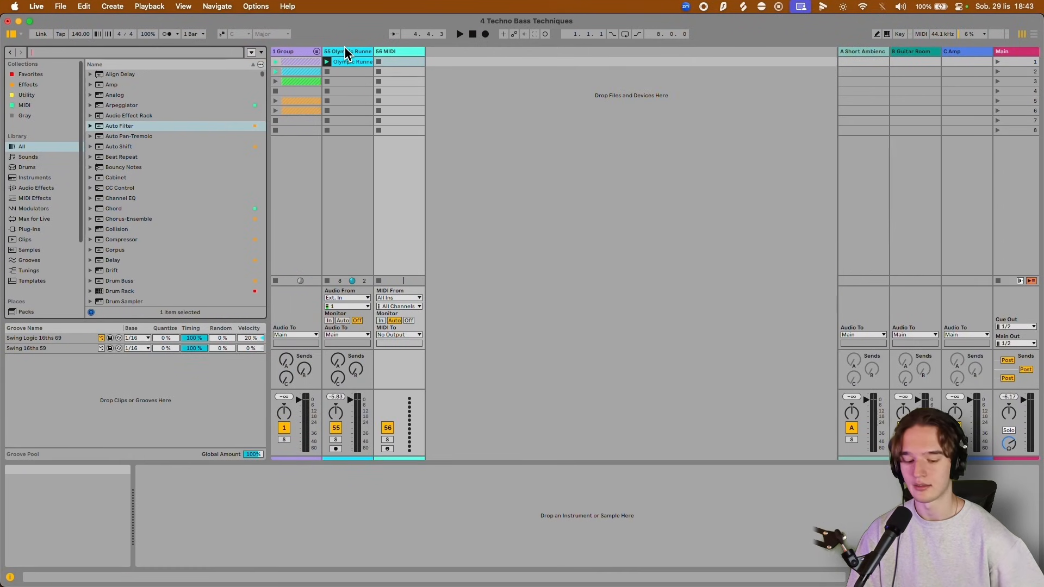
text(kick)
click(152, 232)
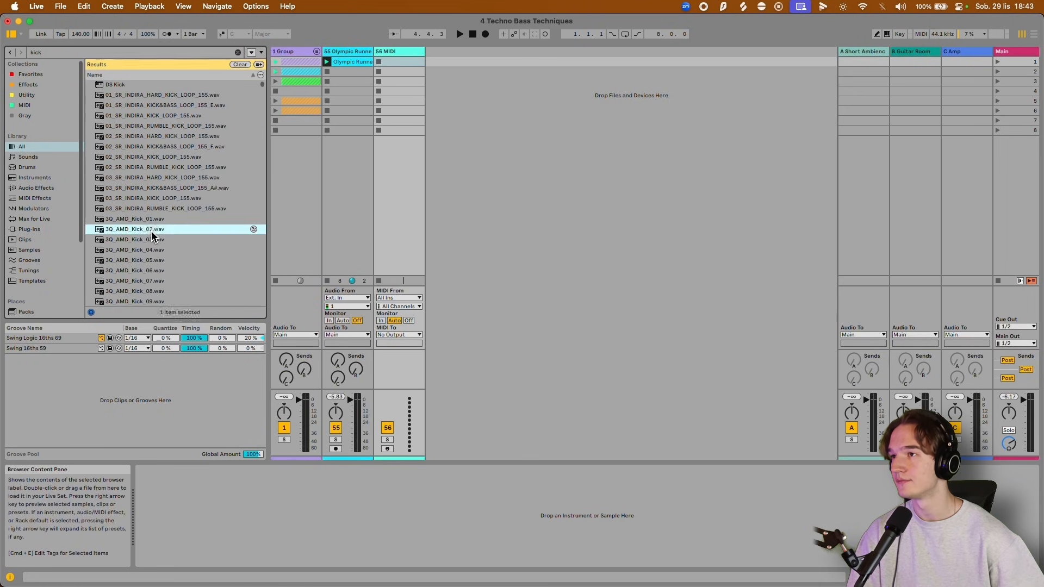
click(380, 61)
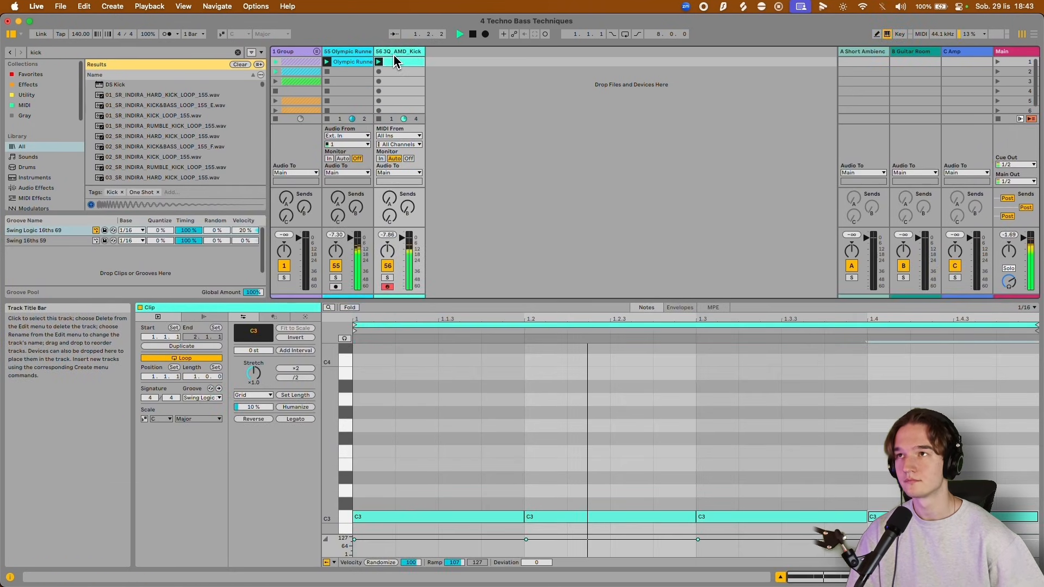
Find the Compressor and add it after Auto Filter on the Olympic Runners track.
click(370, 53)
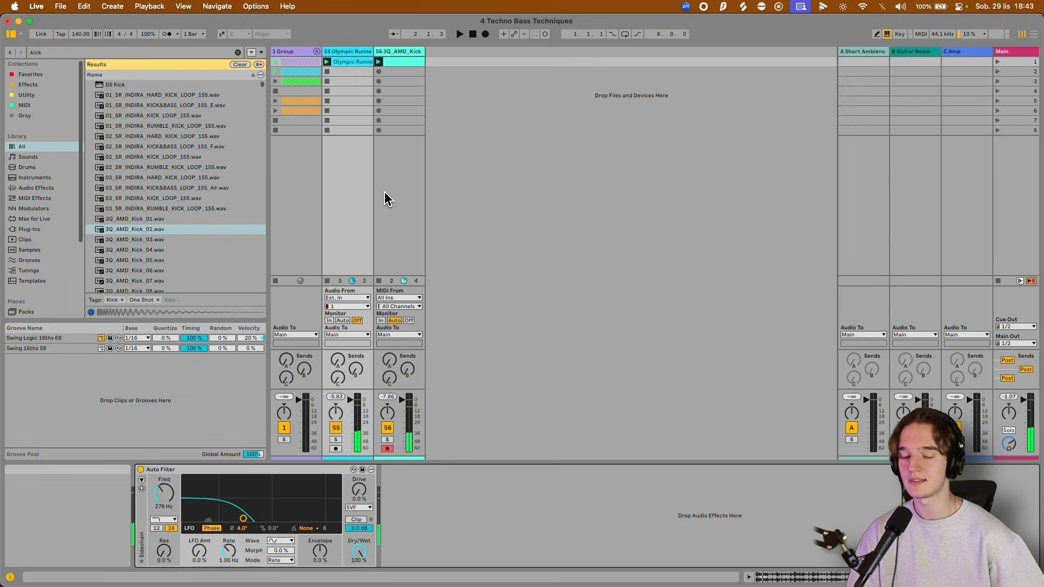
key(super+f)
text(compres)
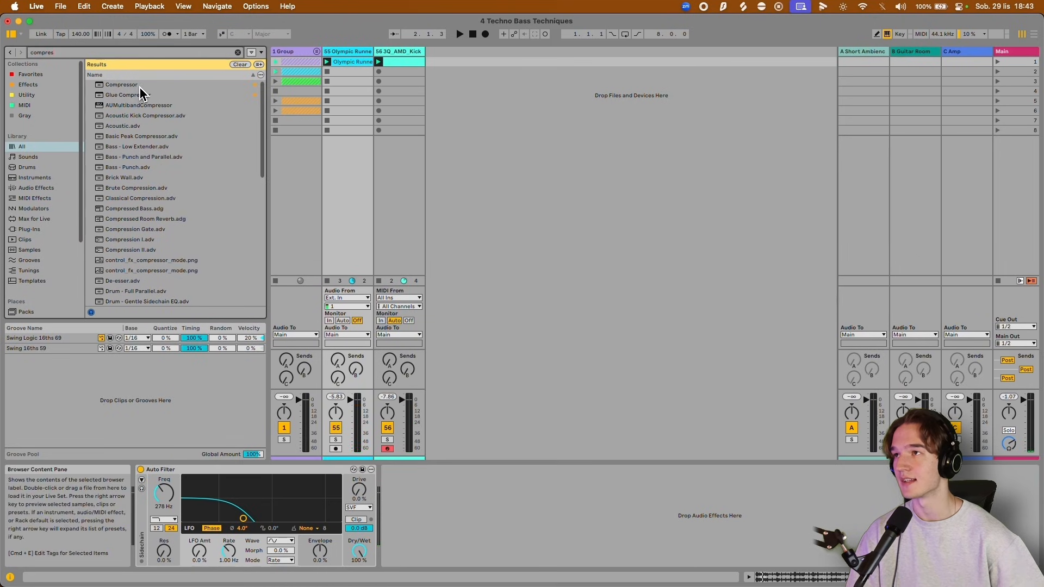
click(139, 86)
double_click(140, 86)
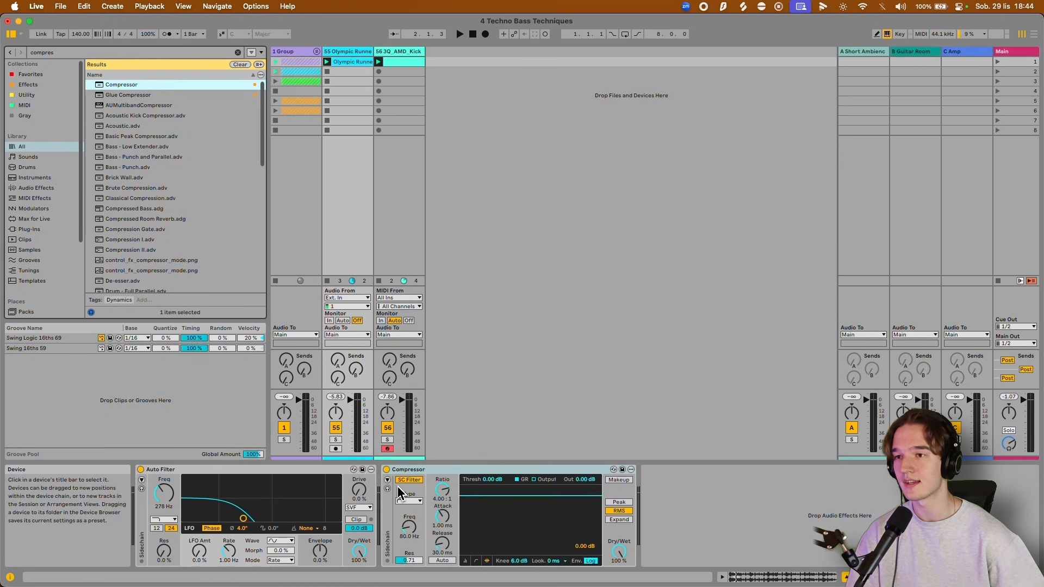
Sidechain the Compressor to the kick track, using Peak mode, a 336 Hz sidechain filter frequency and a -45.9 dB threshold, and audition it.
key(space)
drag(536, 480, 536, 522)
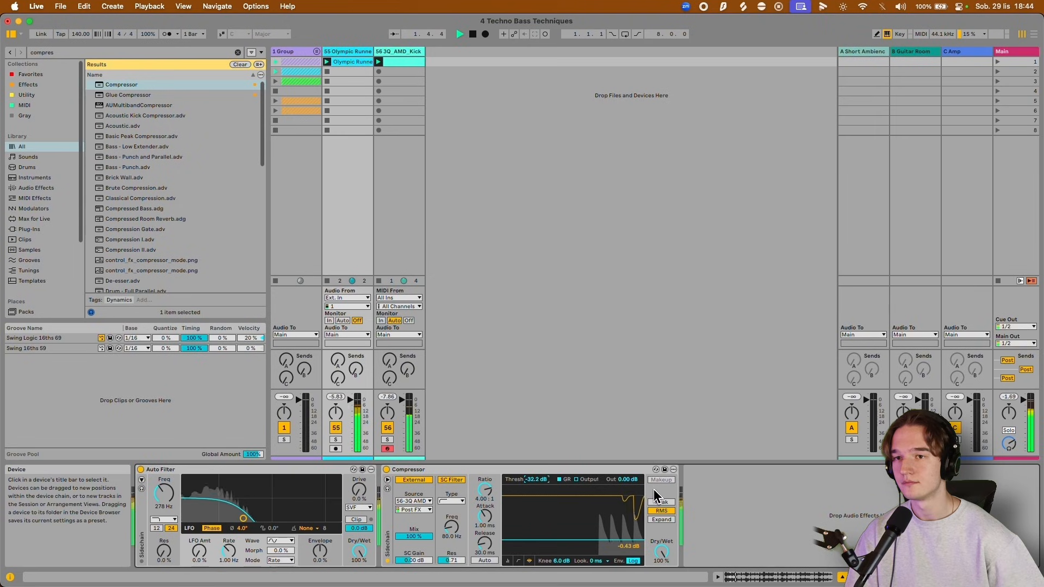
click(661, 502)
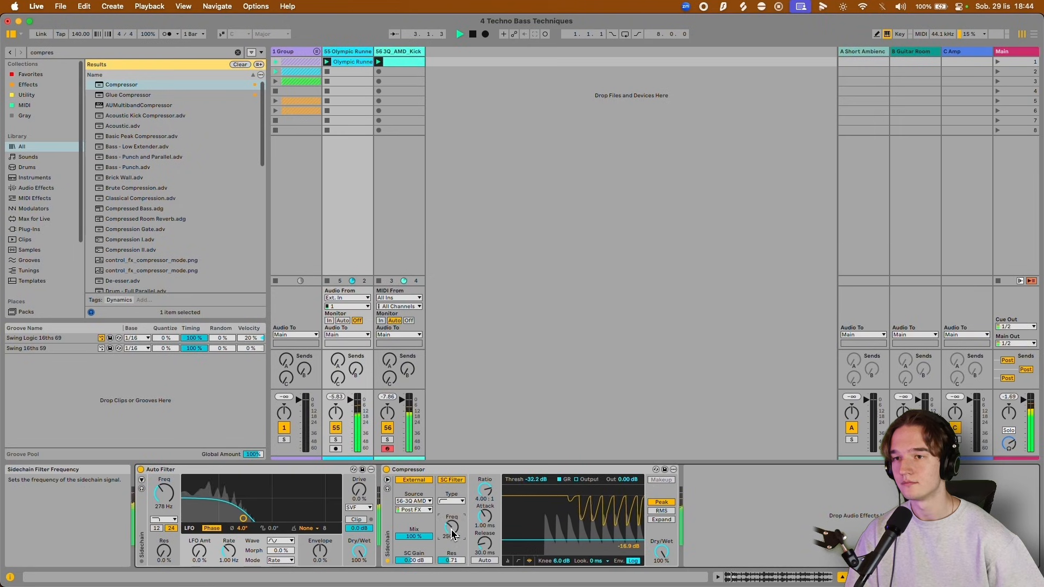
mouse_move(451, 528)
mouse_down()
mouse_move(452, 514)
mouse_move(452, 528)
mouse_up()
drag(532, 481, 531, 489)
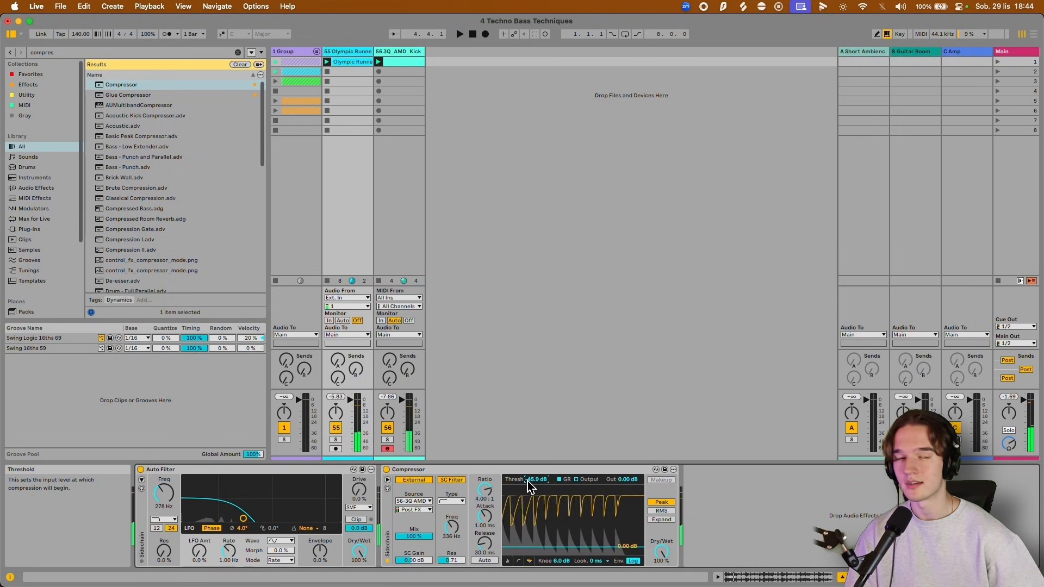
key(space)
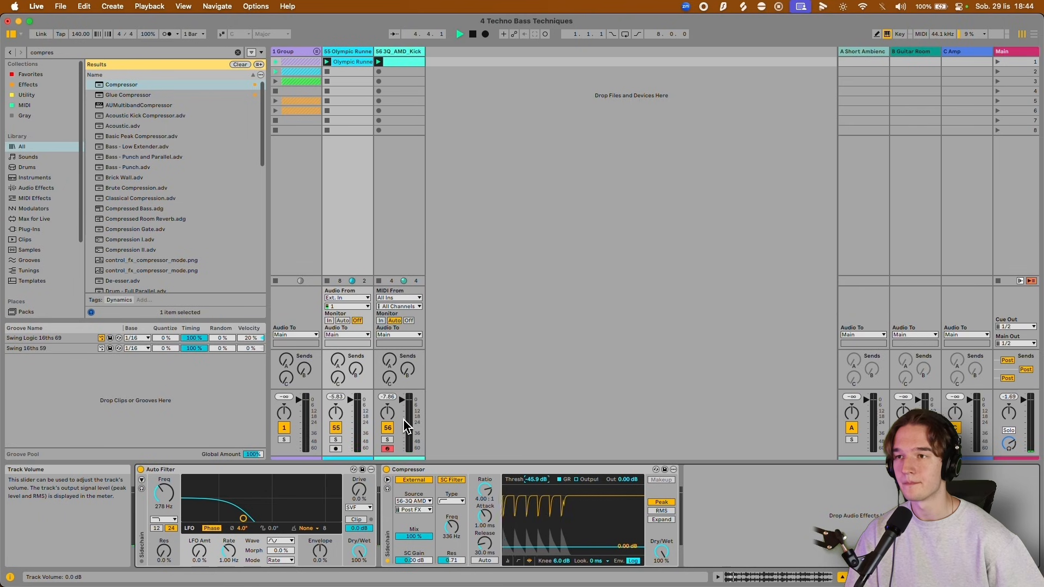
key(space)
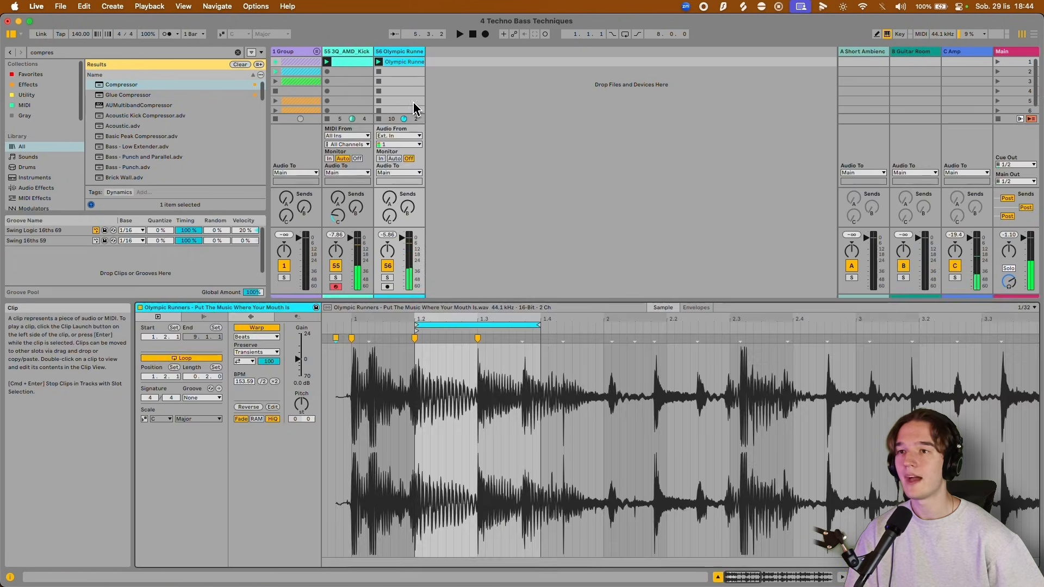
Move the Olympic Runners clip's start marker to 1.2.2 and play it together with the kick.
click(430, 384)
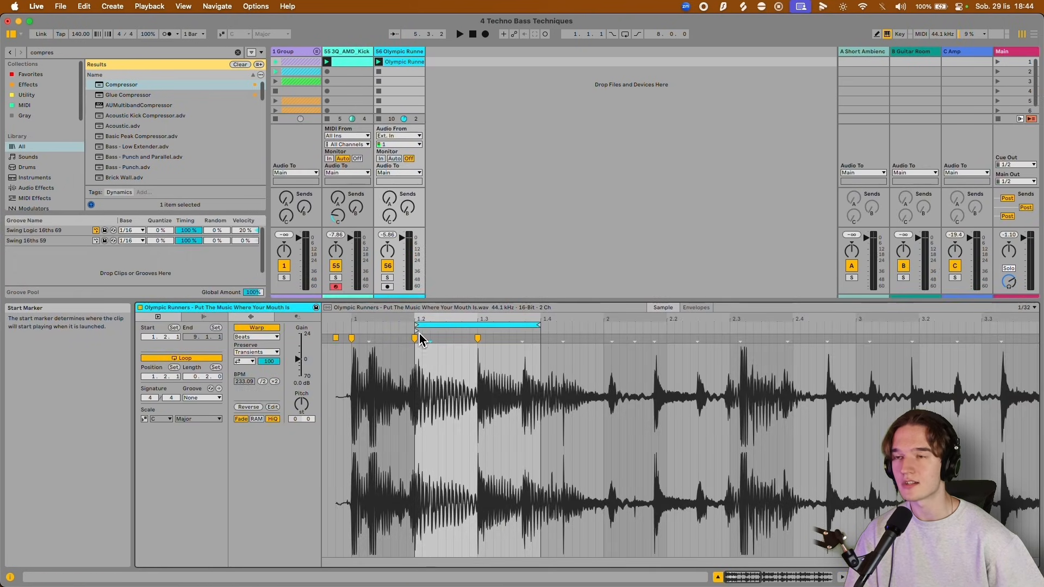
key(space)
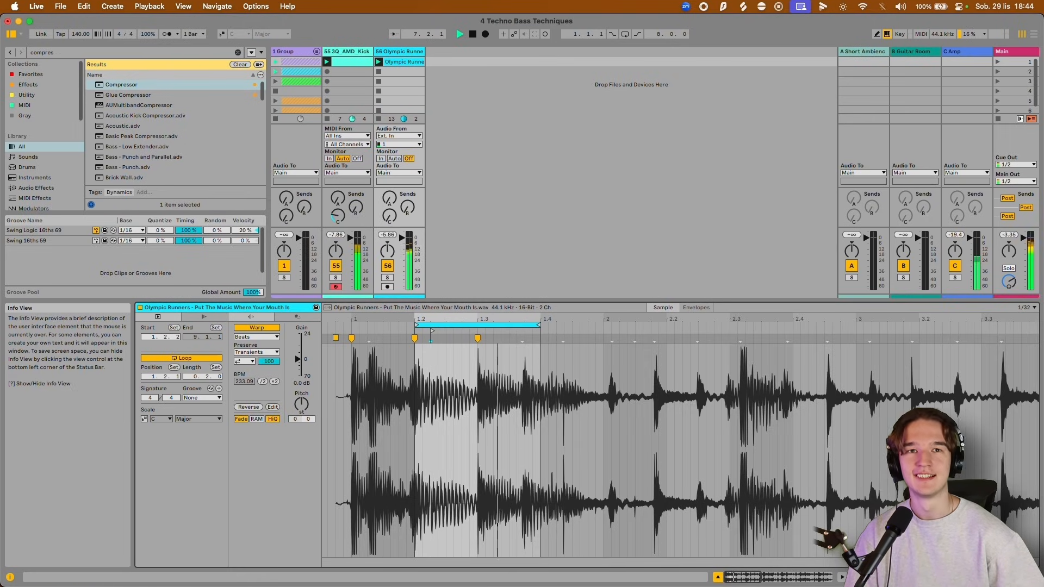
key(space)
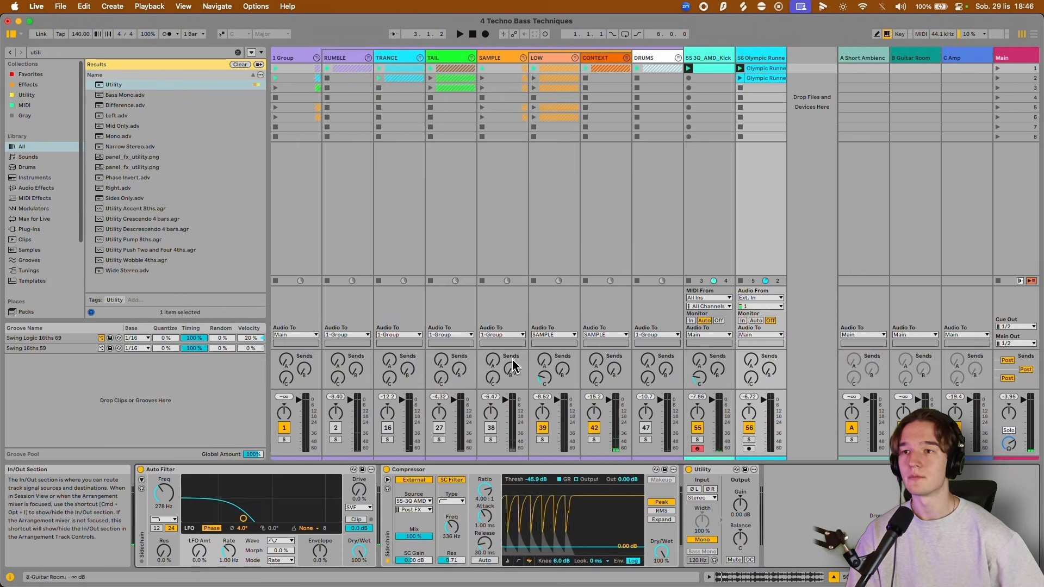
Activate the SAMPLE group to hear its bass in context, and select the empty seventh slot of the BASS track.
click(491, 428)
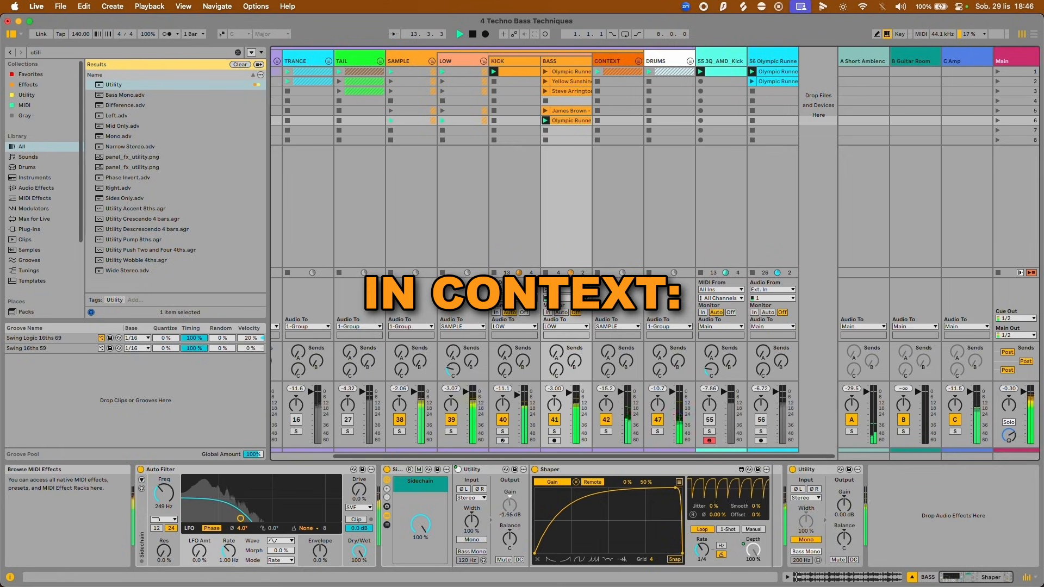
click(577, 130)
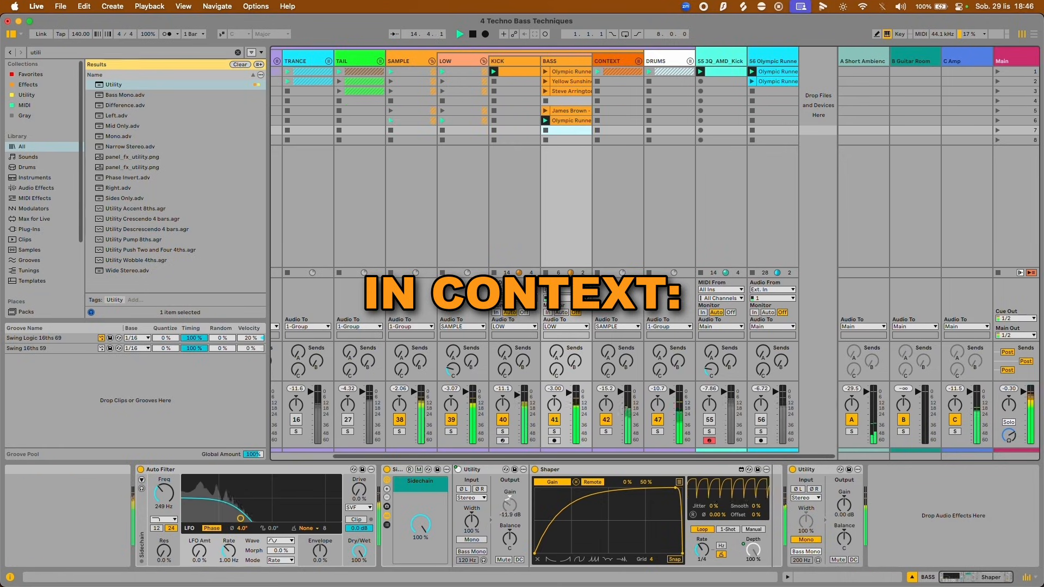